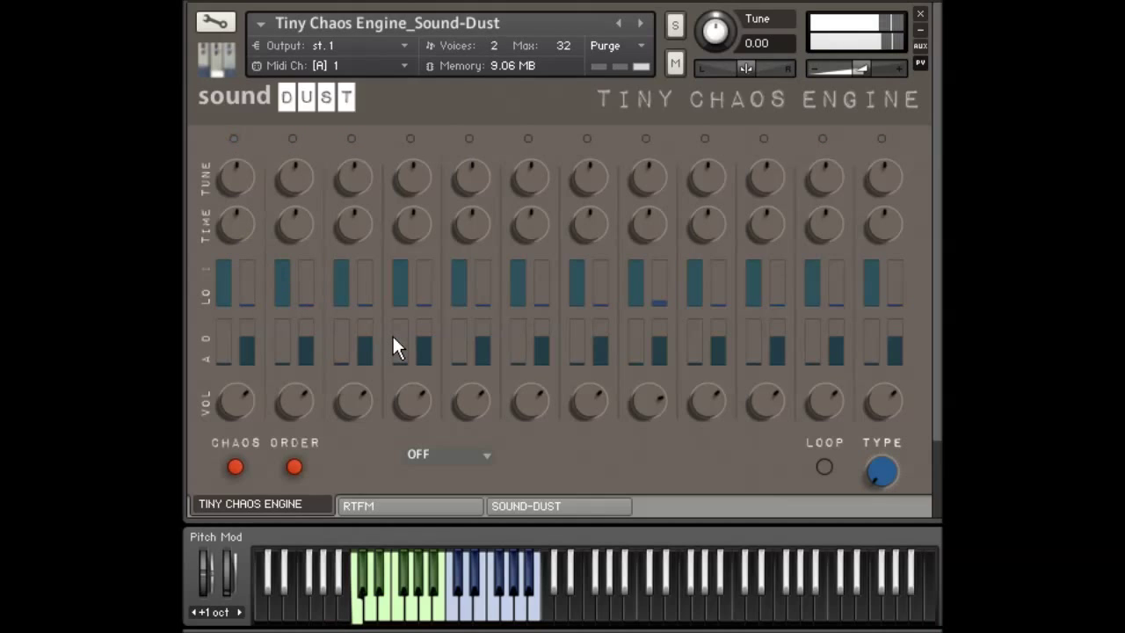
Randomize the Tune and Time knobs of all twelve columns several times with Chaos, and reset them with Order.
click(233, 466)
click(234, 466)
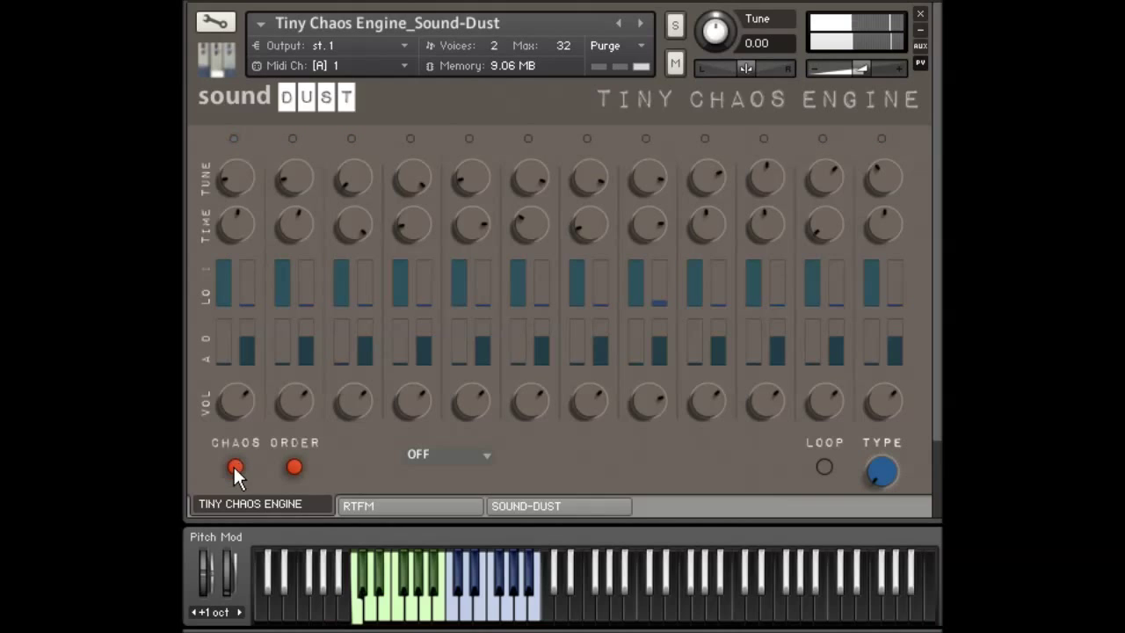
click(234, 470)
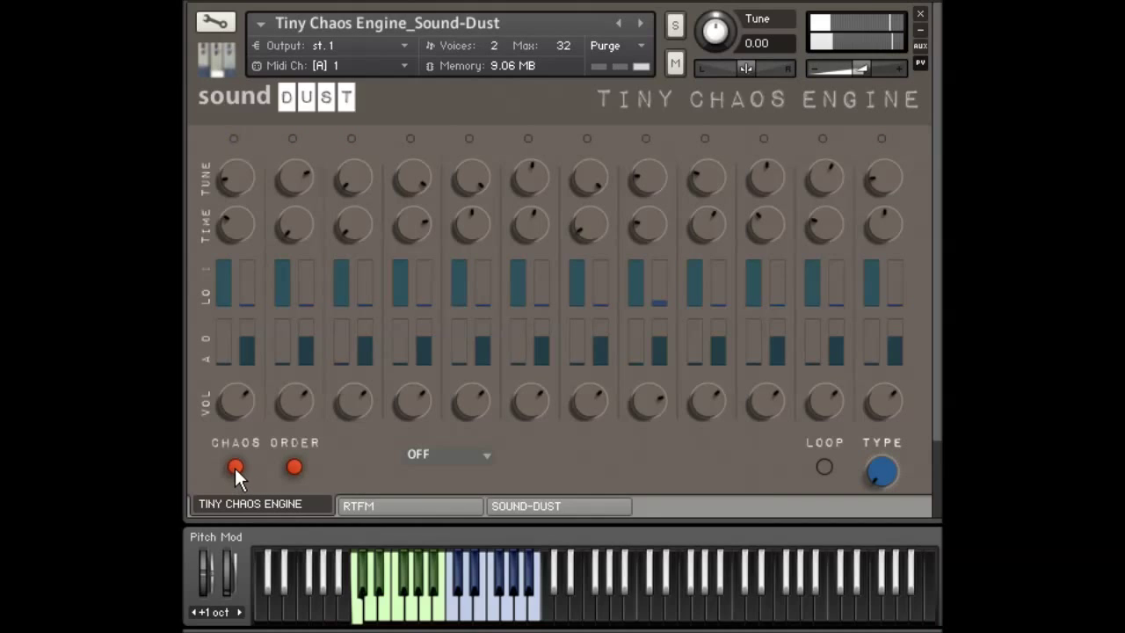
click(235, 469)
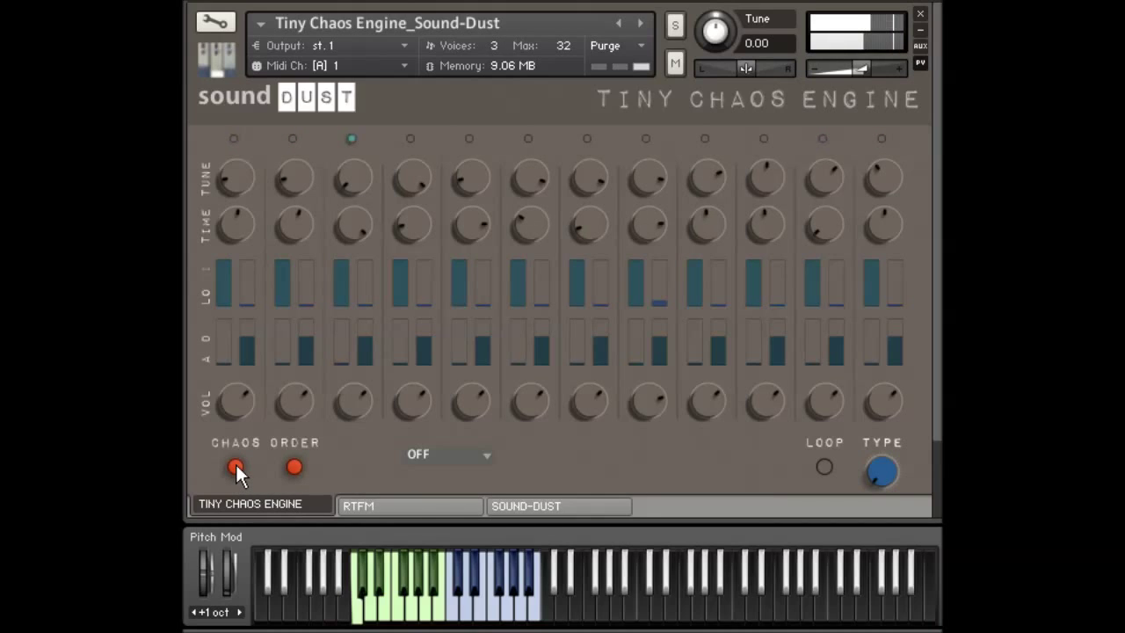
click(233, 467)
click(239, 463)
click(237, 467)
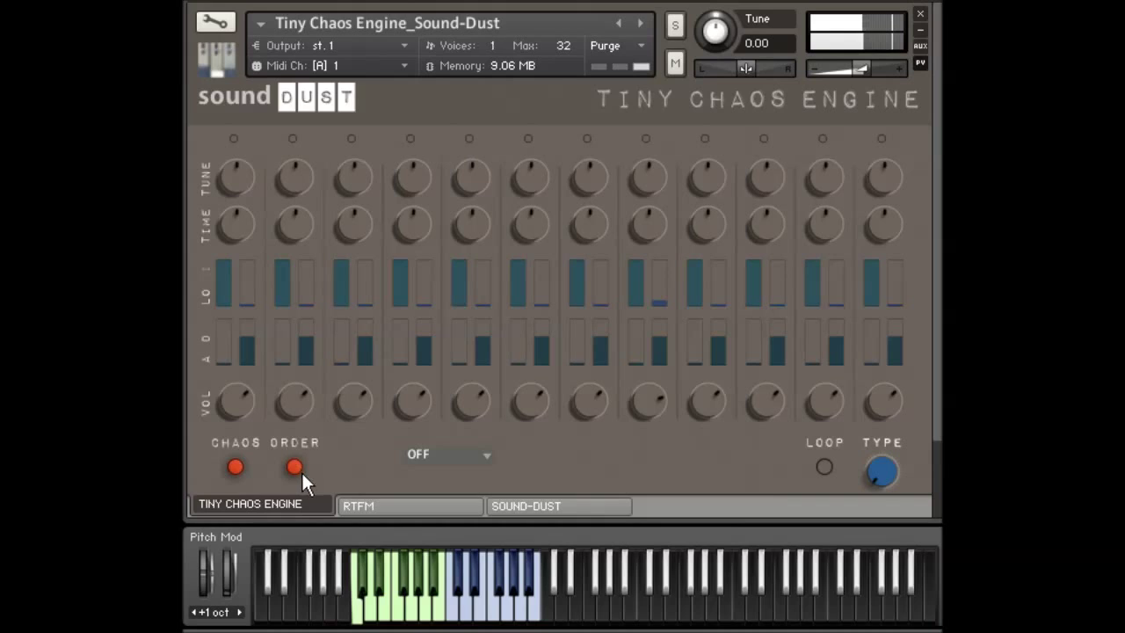
Generate further random Tune and Time patterns with Chaos, finishing by centring every knob with Order.
click(235, 464)
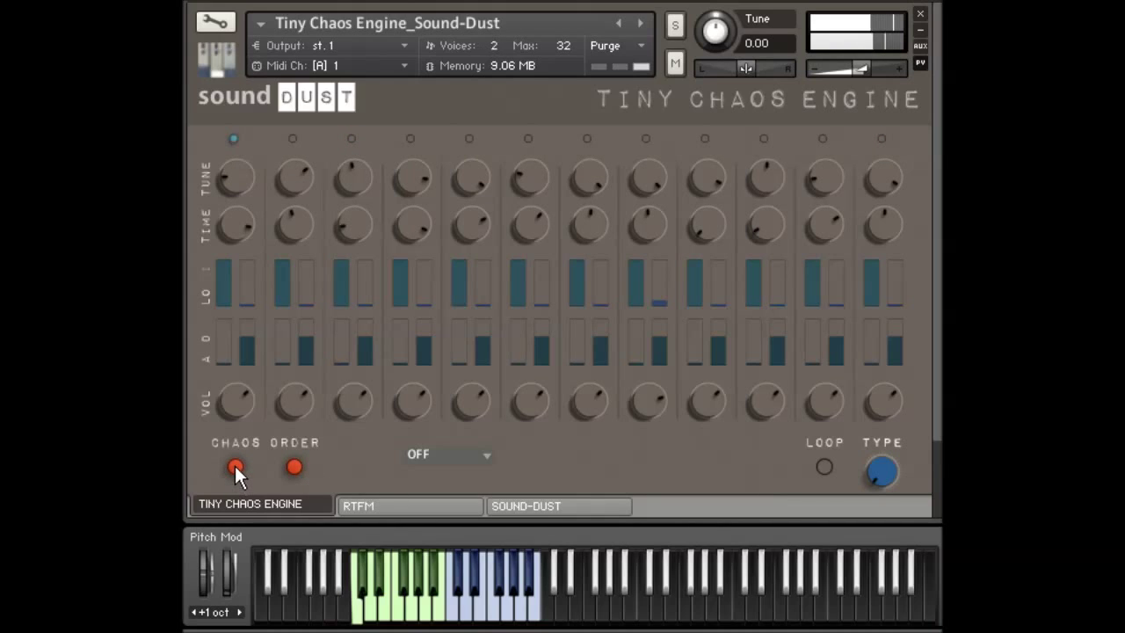
click(233, 464)
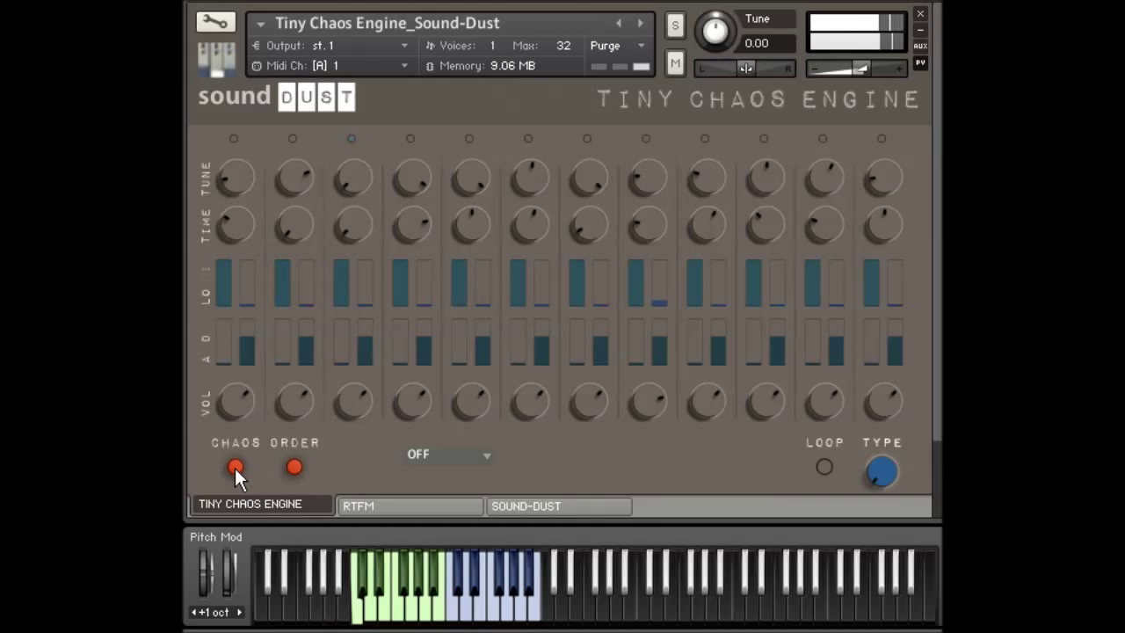
click(233, 465)
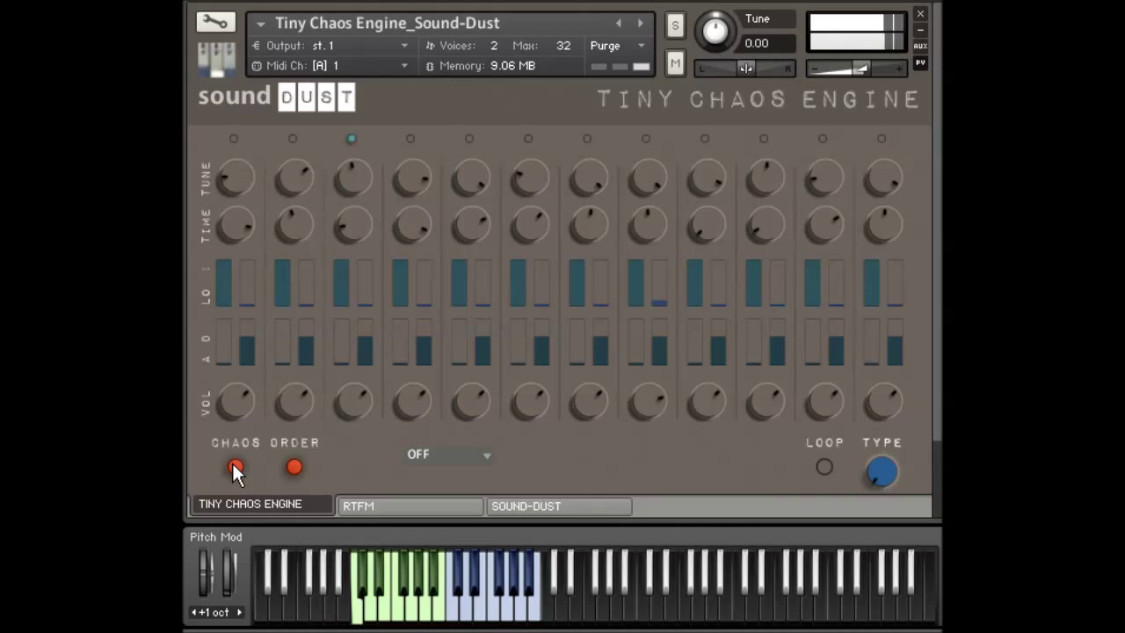
click(233, 465)
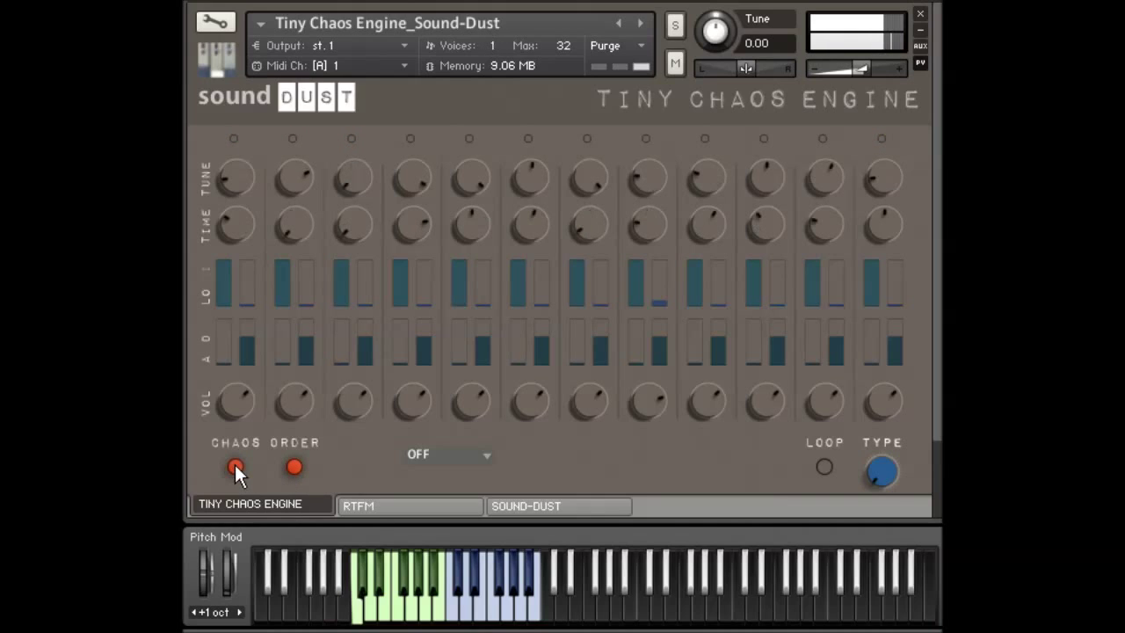
click(234, 464)
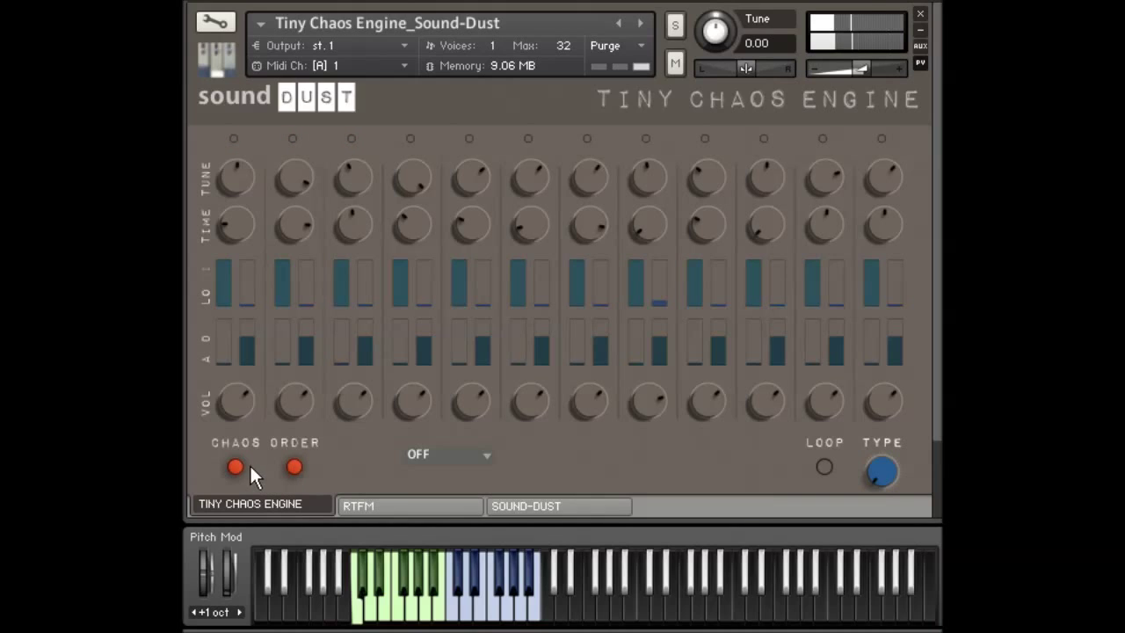
click(295, 465)
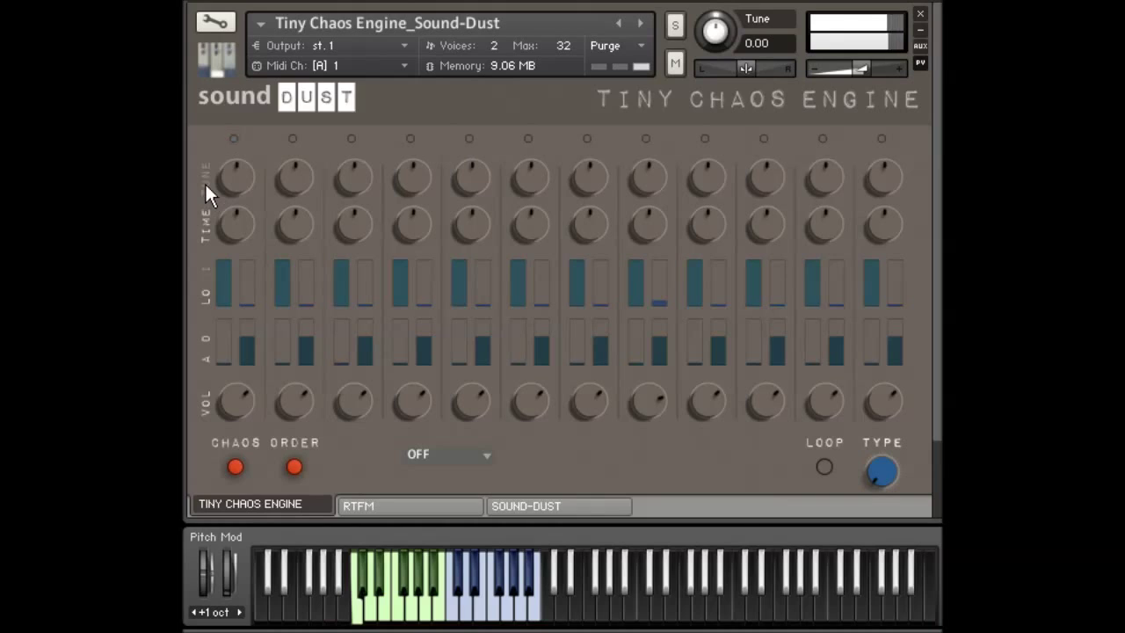
Raise the Tune knobs of all twelve columns together and return them to centre.
mouse_move(240, 181)
mouse_down()
mouse_move(240, 127)
mouse_move(247, 168)
mouse_up()
drag(249, 217, 250, 175)
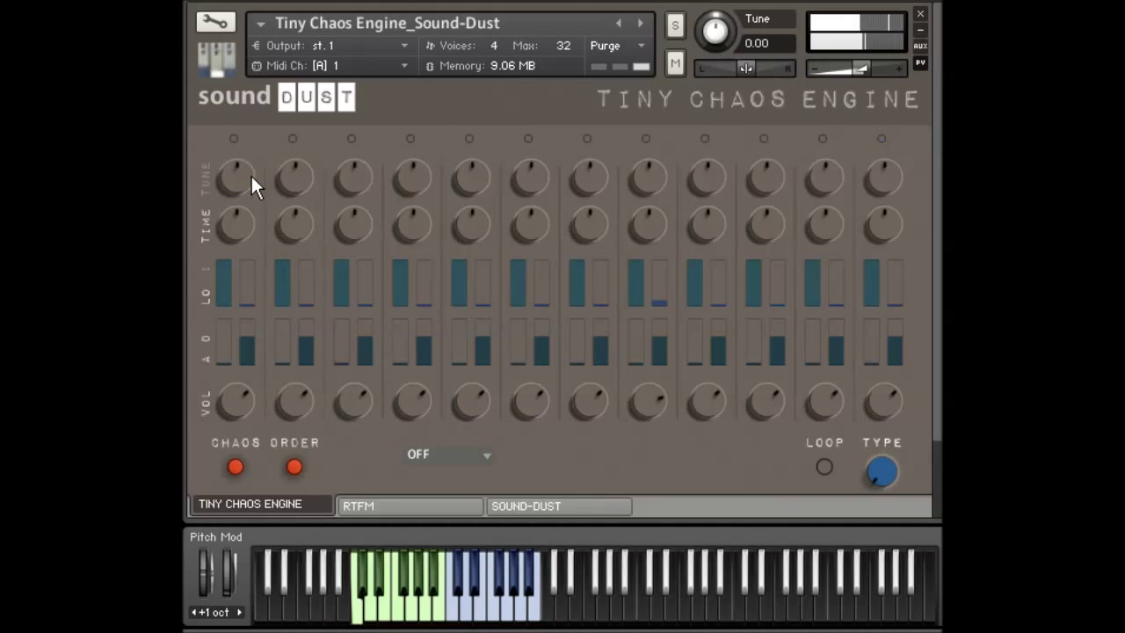
drag(232, 180, 242, 156)
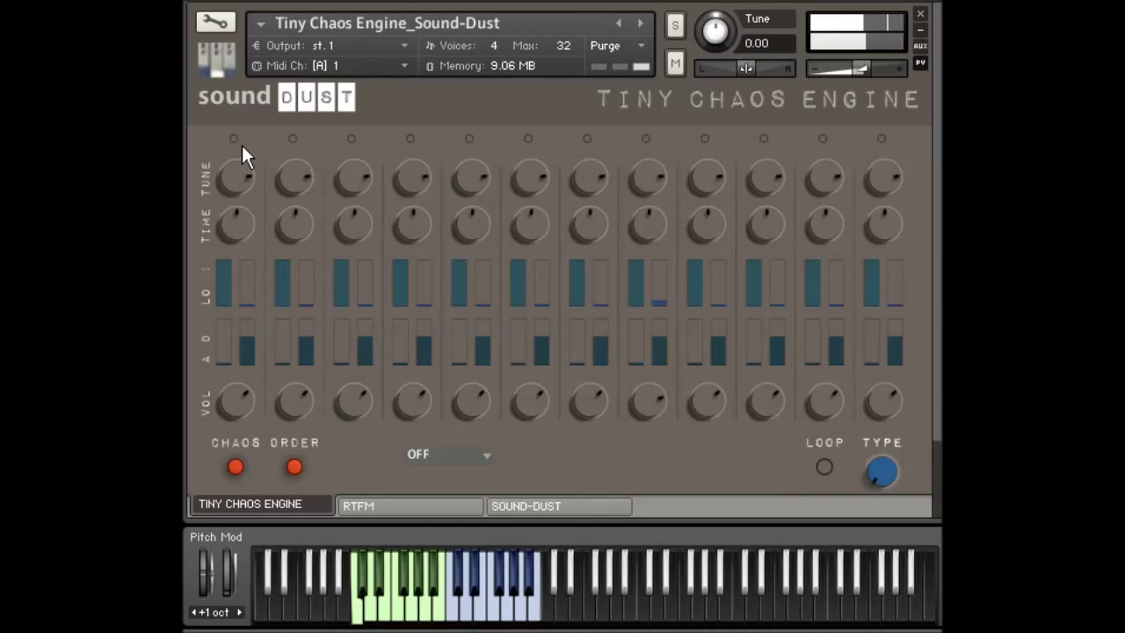
drag(242, 147, 252, 176)
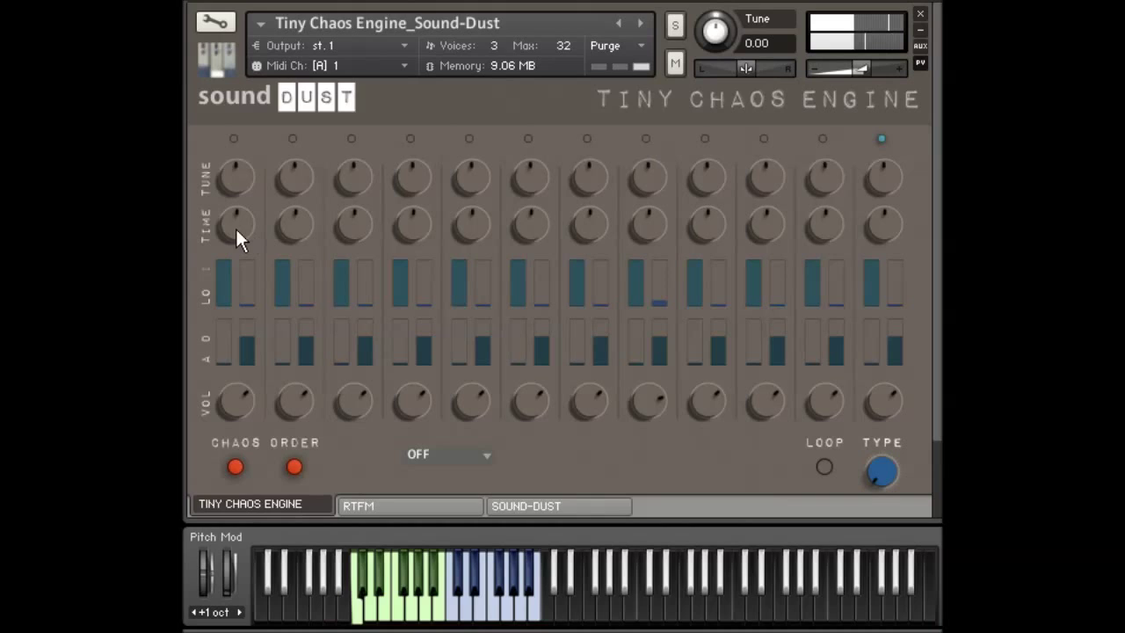
Shift the Time knobs of all columns together, and adjust the third column's Time knob on its own.
drag(236, 218, 239, 162)
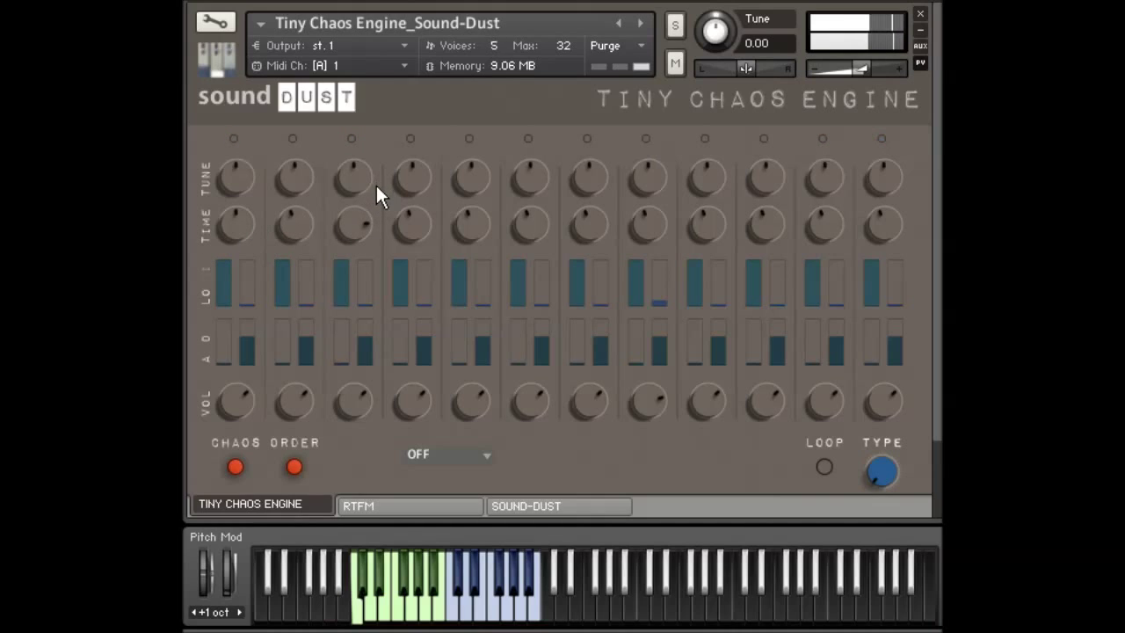
drag(369, 235, 369, 195)
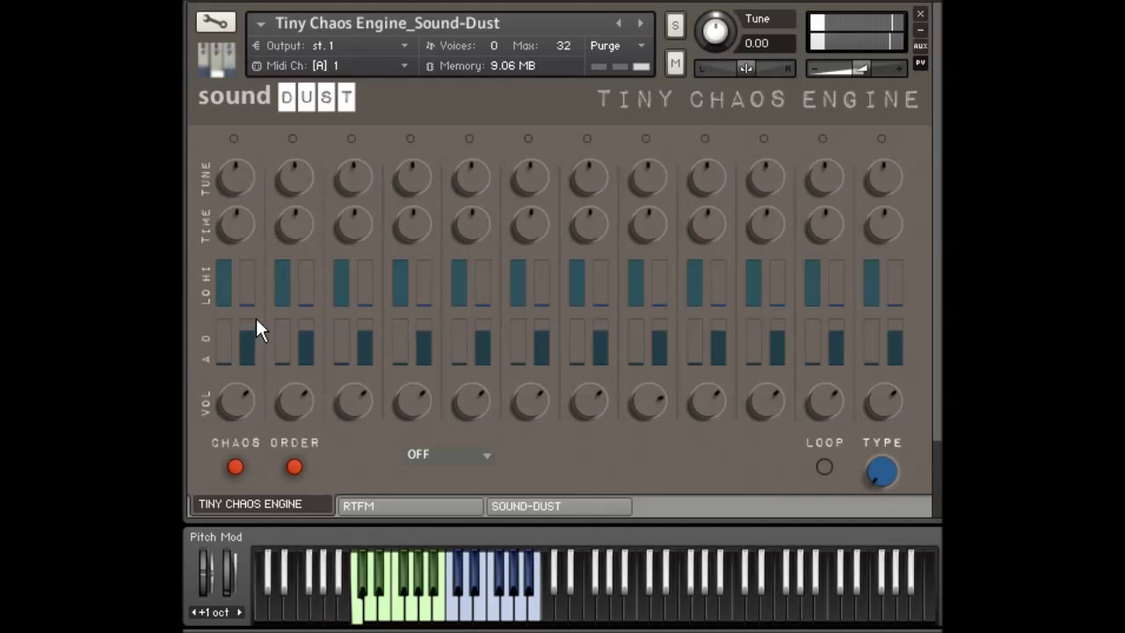
Shorten the decay of all twelve columns together, and try keys in the green and blue keyboard zones.
drag(257, 296, 257, 362)
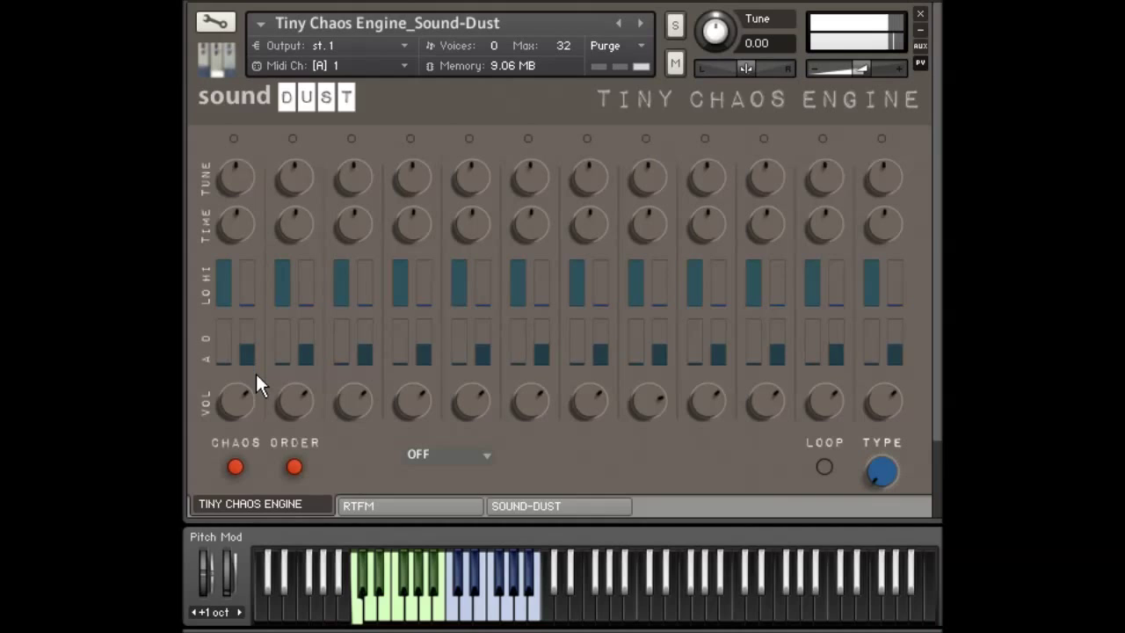
drag(258, 368, 224, 357)
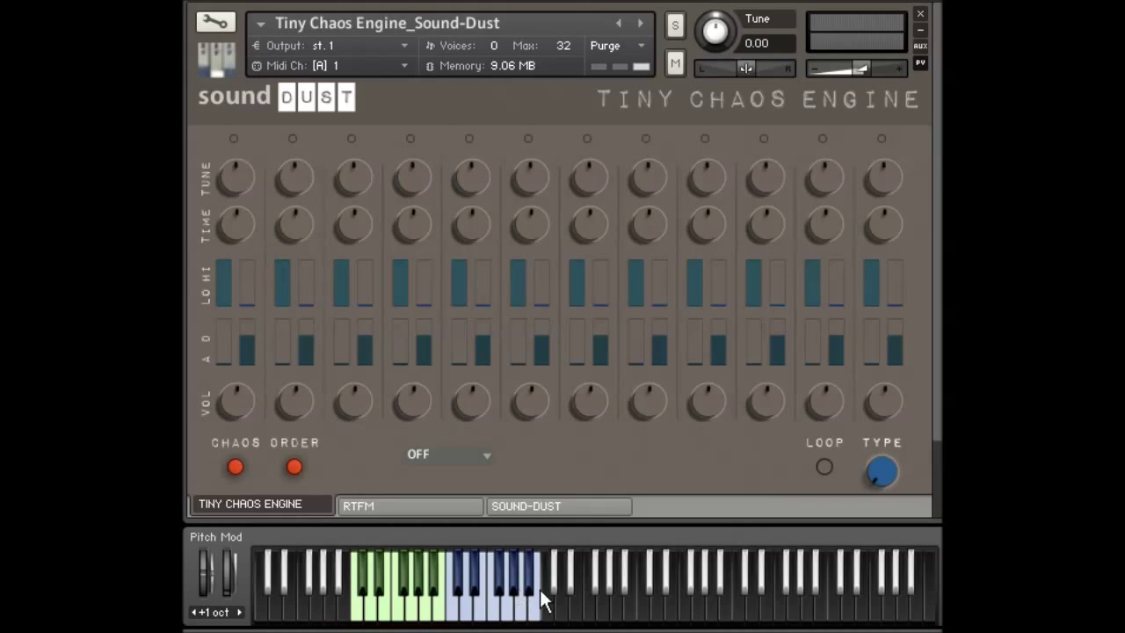
click(387, 611)
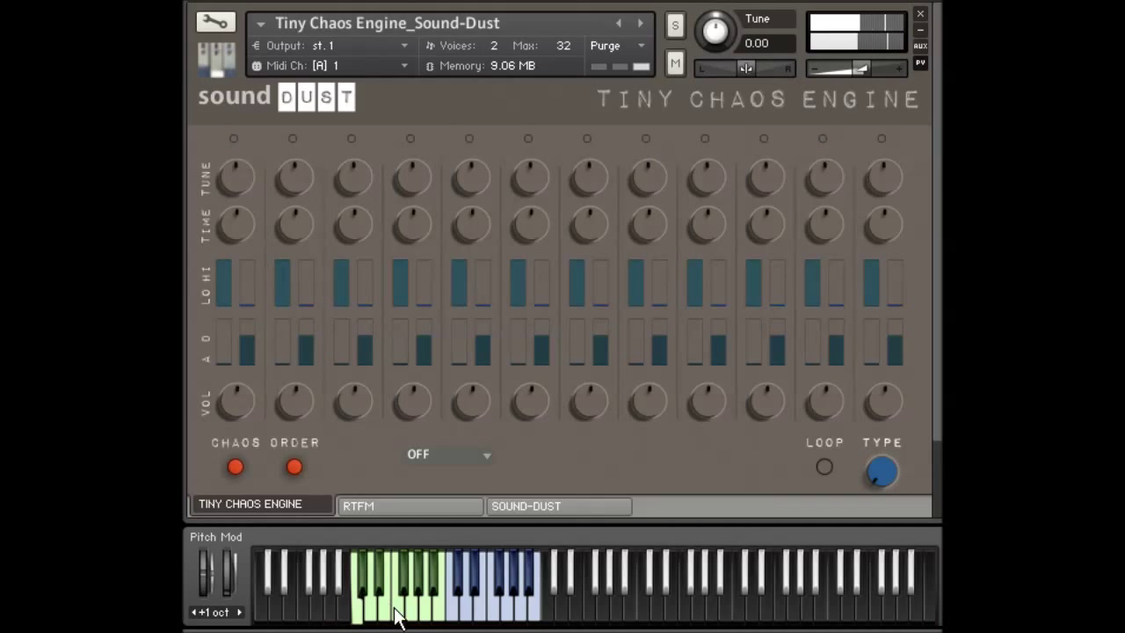
click(459, 613)
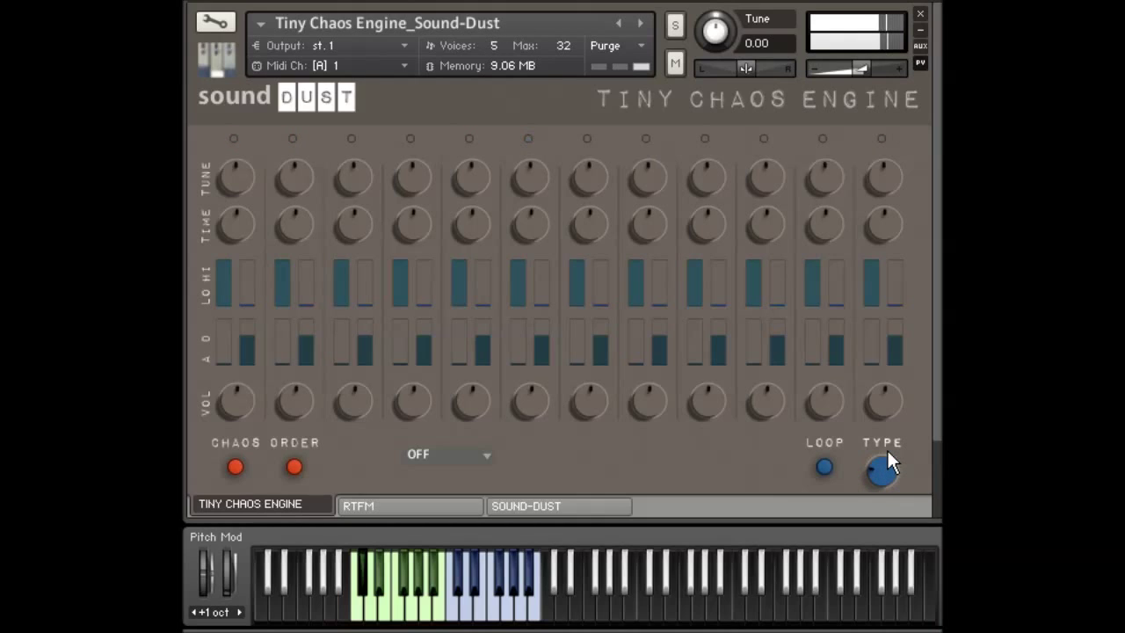
Adjust the Type knob while Loop is enabled to try different loop types.
drag(887, 448, 888, 442)
drag(890, 431, 893, 417)
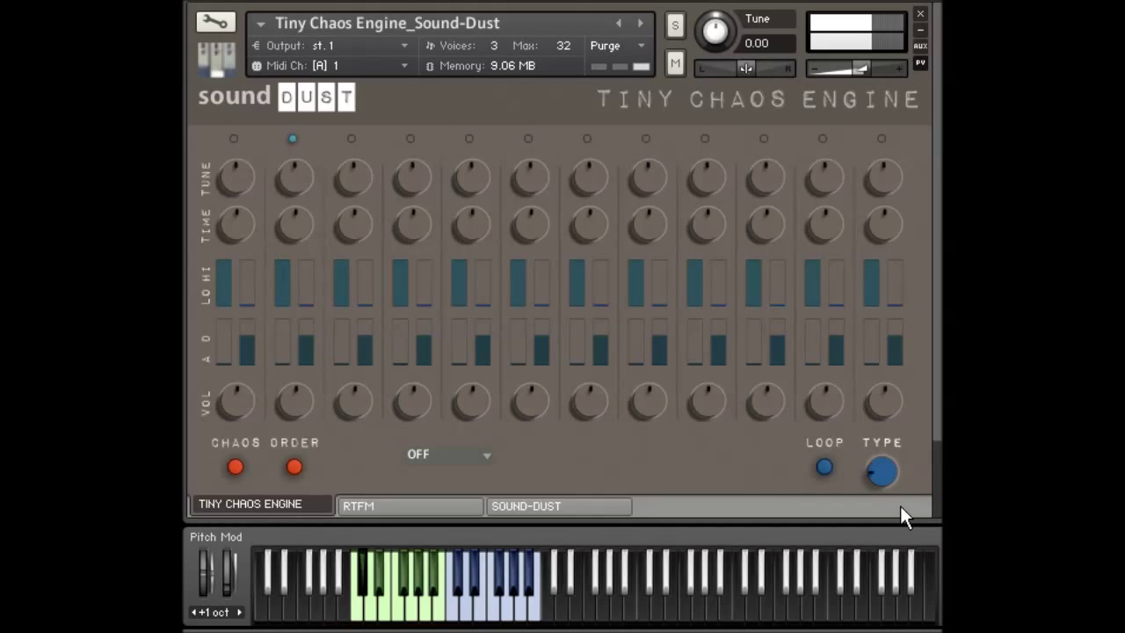
Randomize the looping sequence four times with Chaos, and restore the default Tune and Time values with Order.
click(235, 467)
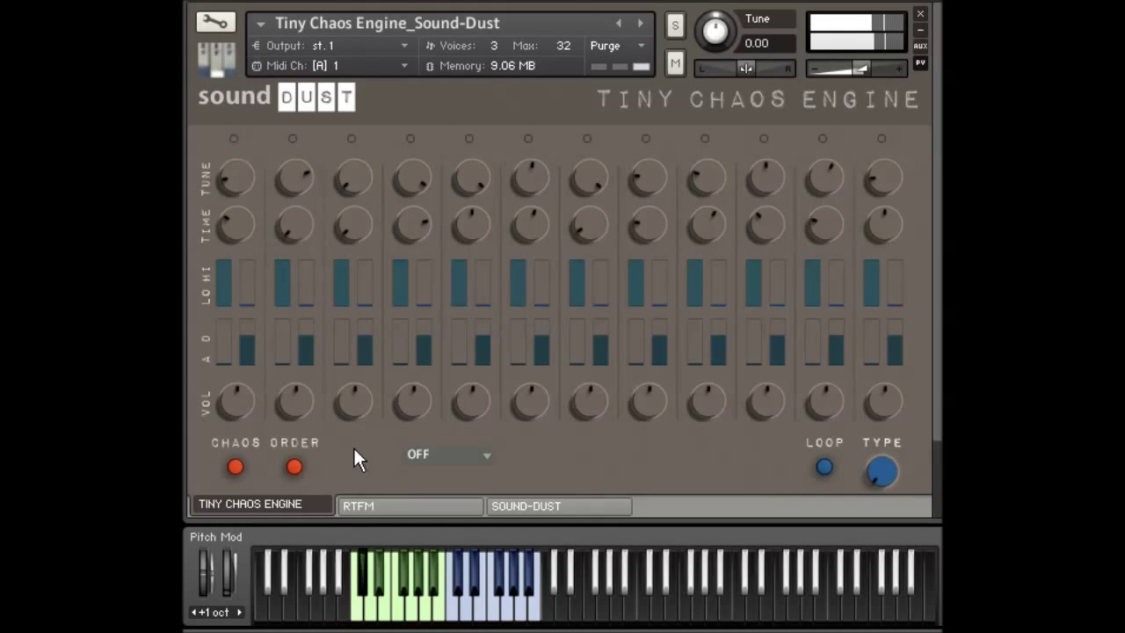
click(235, 468)
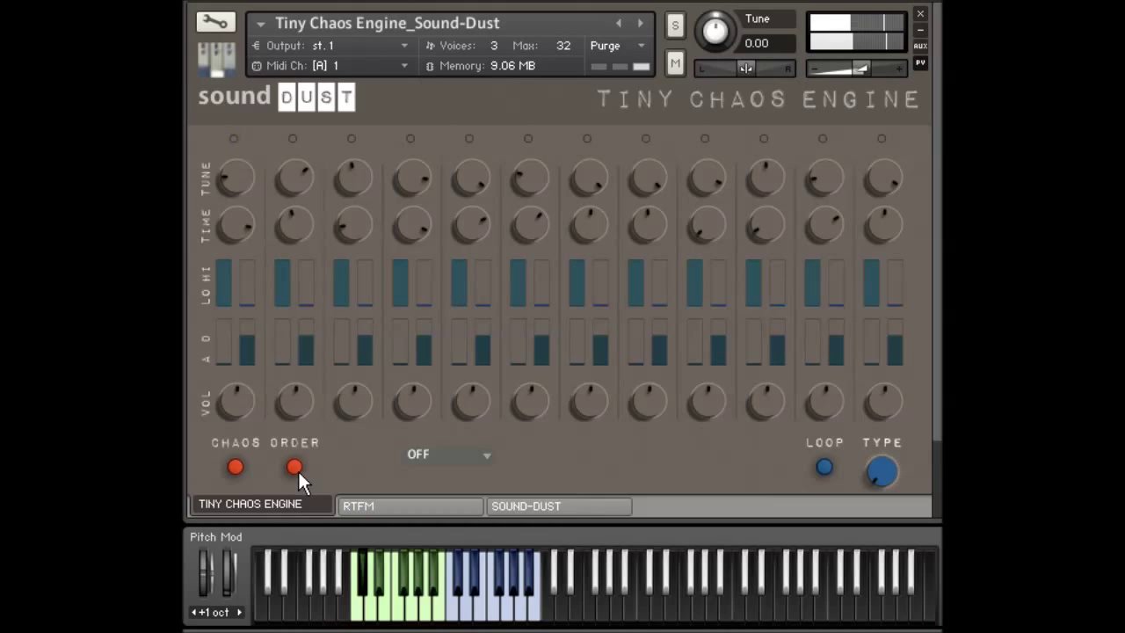
click(235, 465)
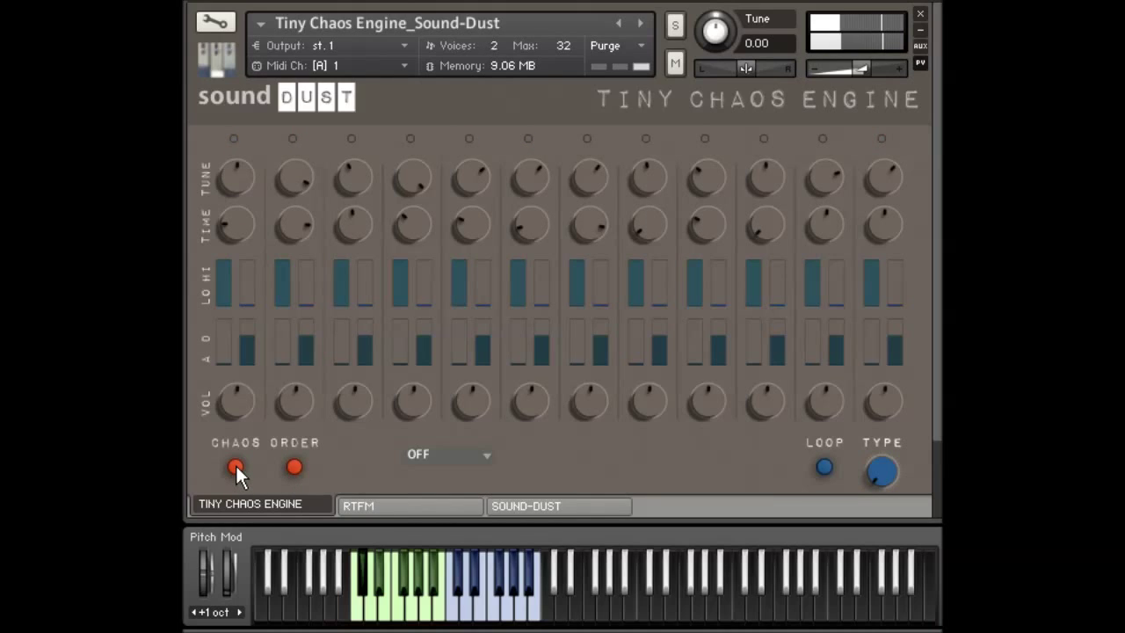
click(233, 467)
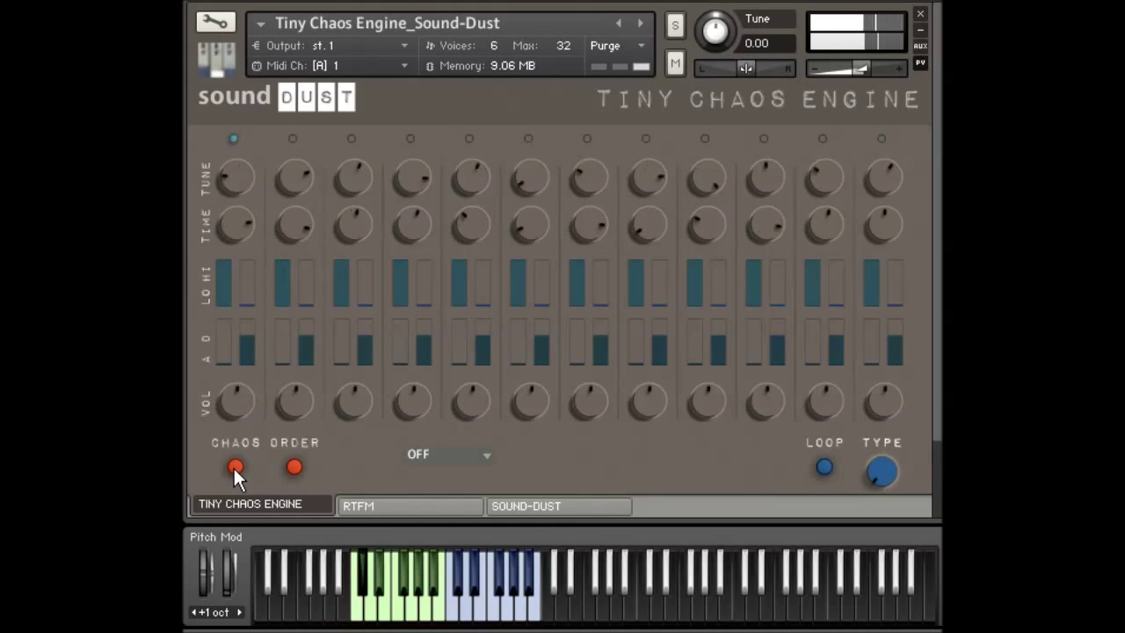
click(295, 465)
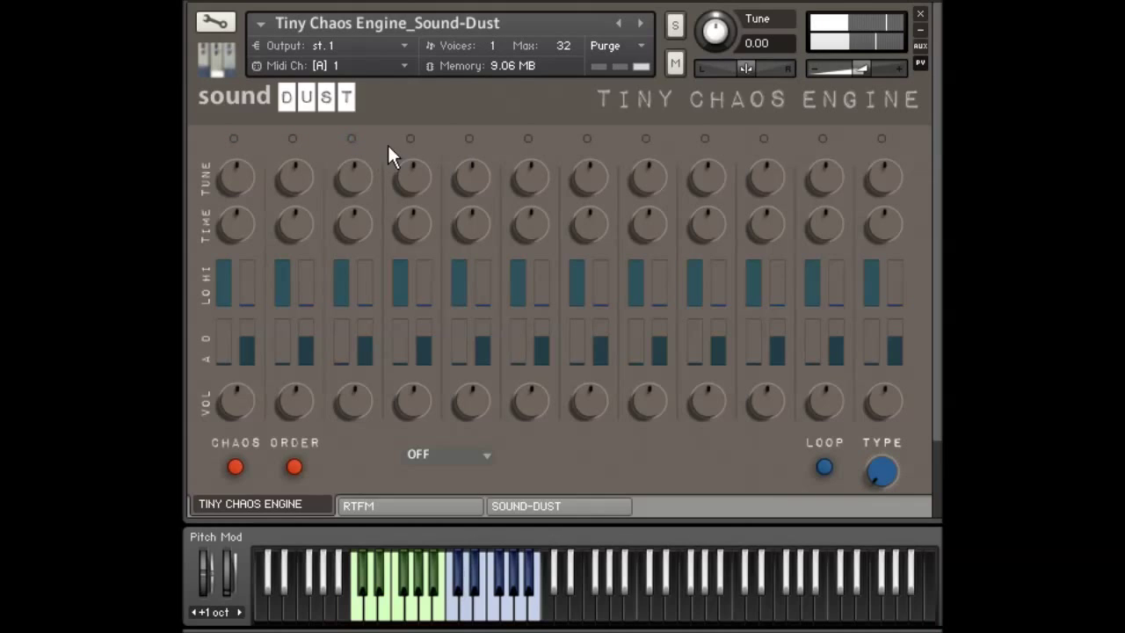
Choose the JITTER effect and raise its Depth to about the middle.
click(454, 454)
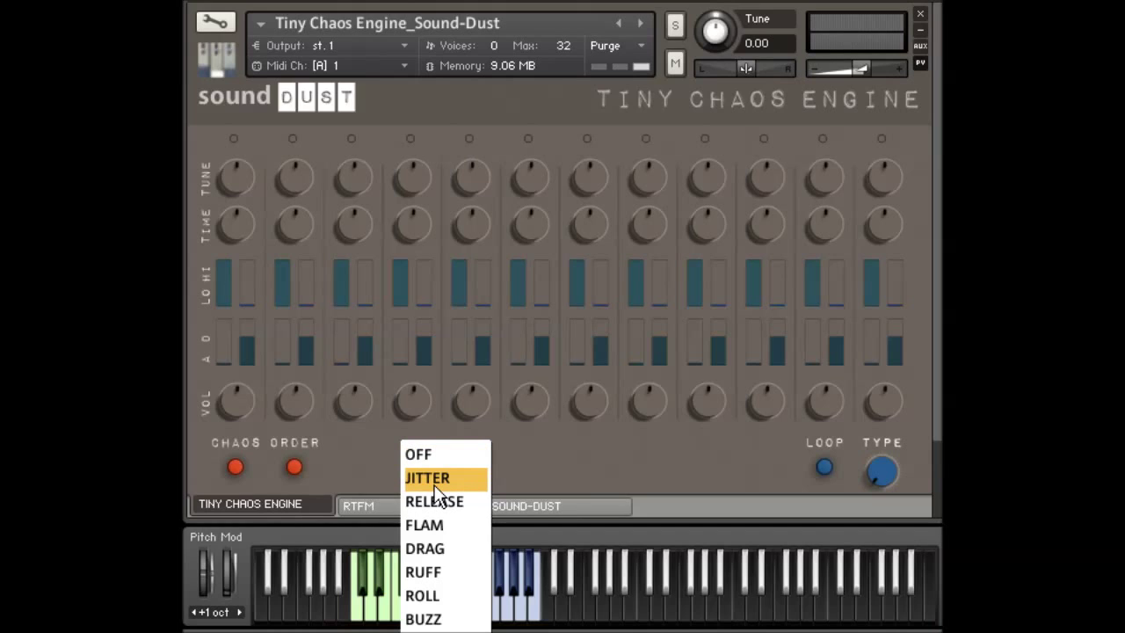
click(435, 478)
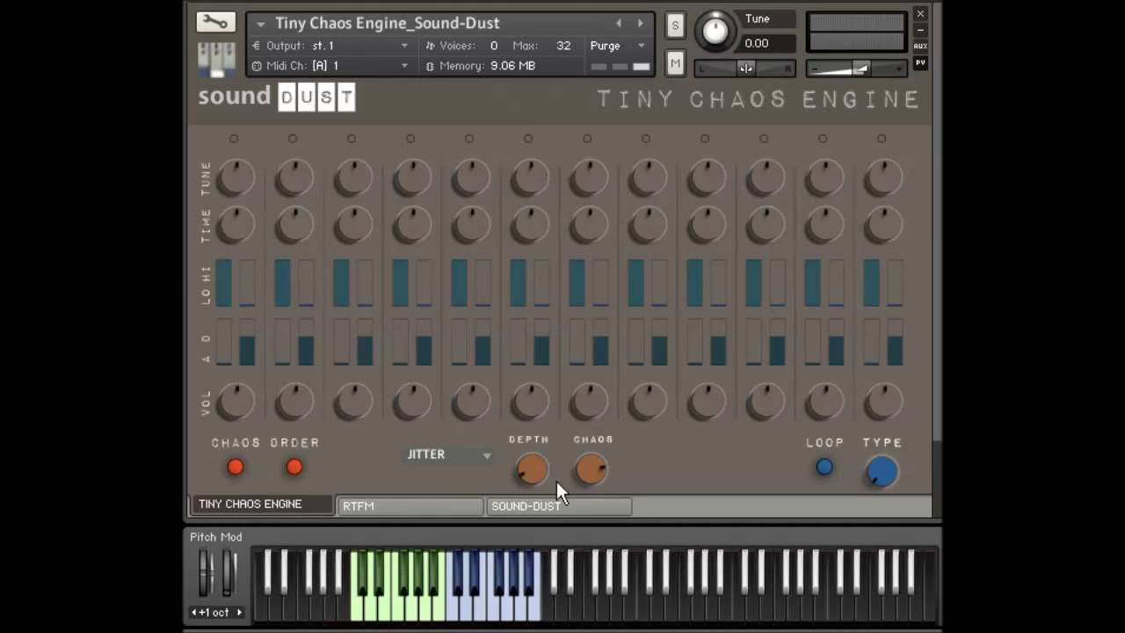
drag(532, 466, 537, 426)
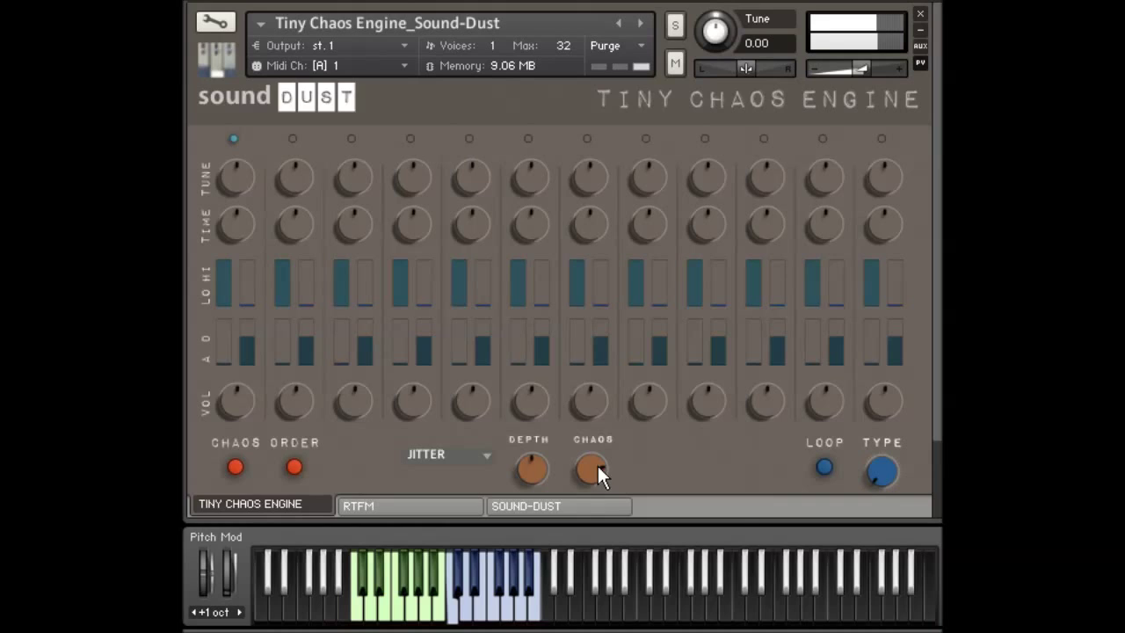
mouse_move(529, 473)
mouse_down()
mouse_move(537, 445)
mouse_move(540, 479)
mouse_move(534, 466)
mouse_up()
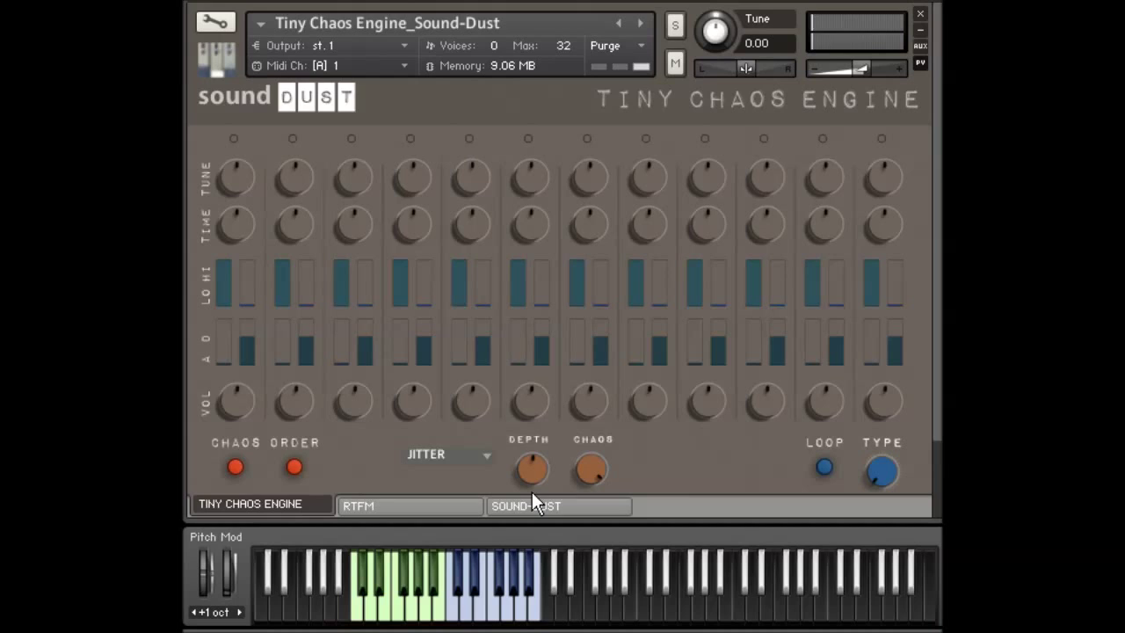
Change the effect to RELEASE to try it, and follow with FLAM.
click(463, 456)
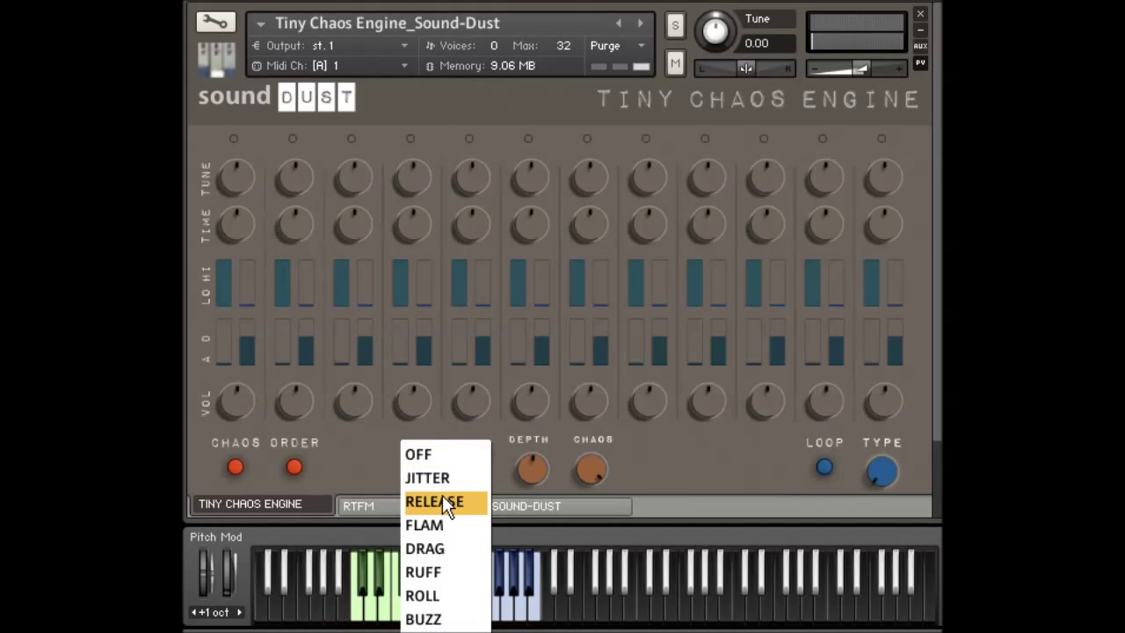
click(442, 501)
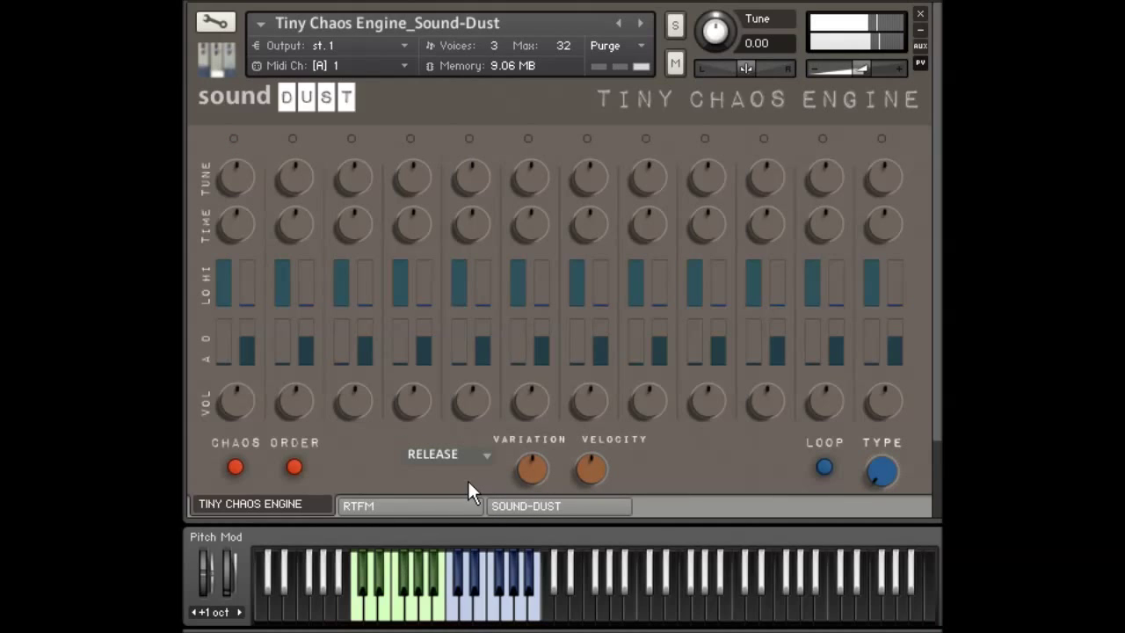
click(470, 454)
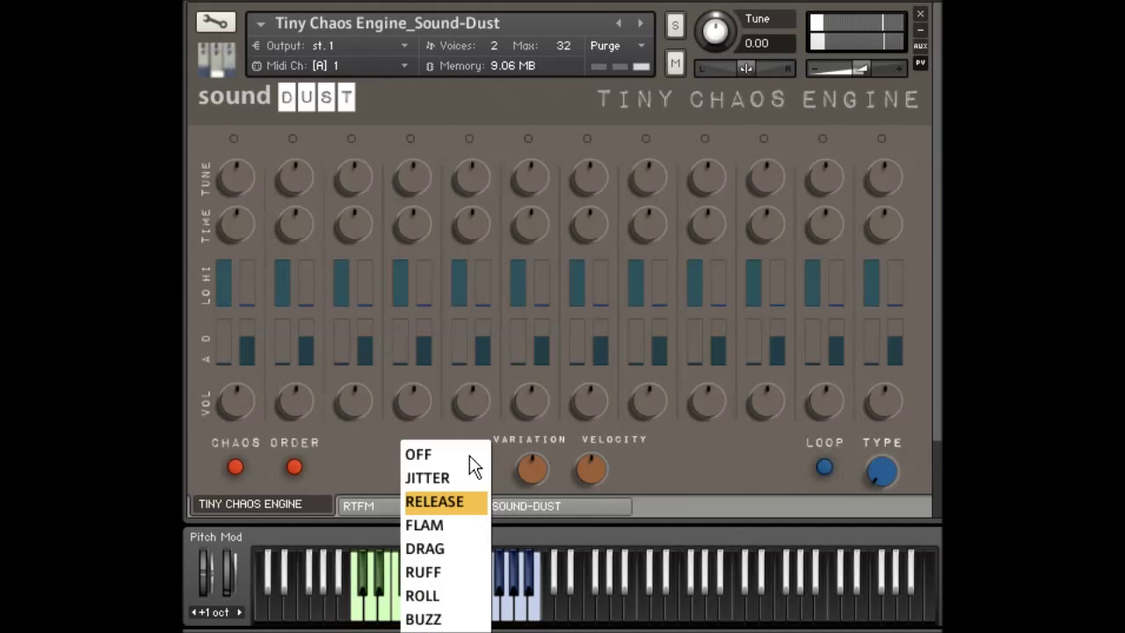
click(450, 524)
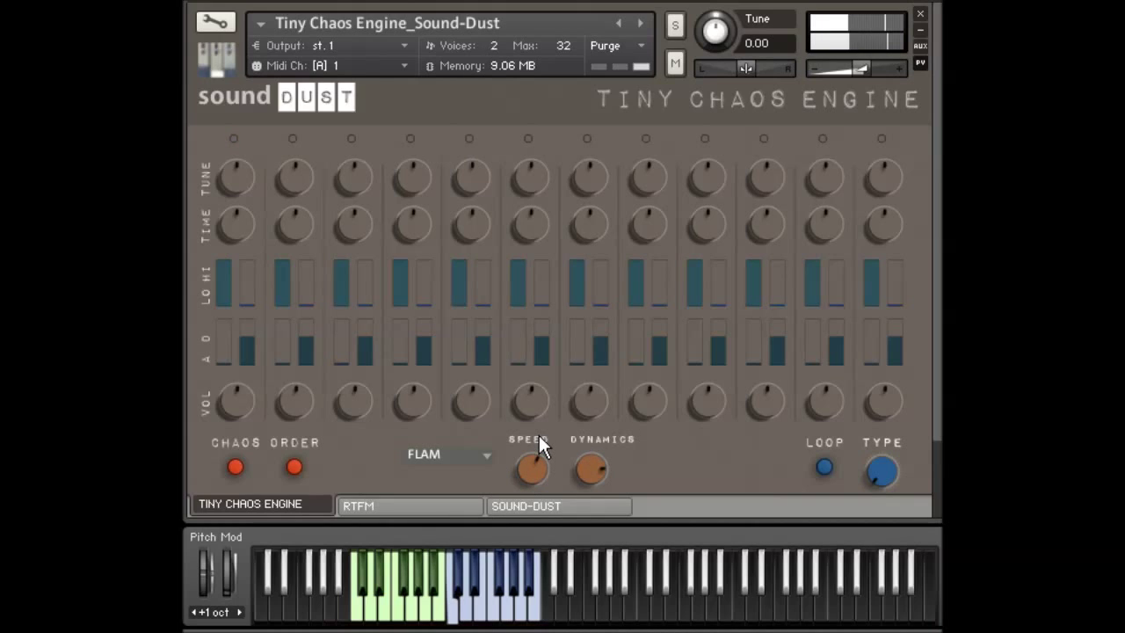
Try the GEIGER effect, and set the effect selector back to OFF.
click(457, 457)
click(431, 628)
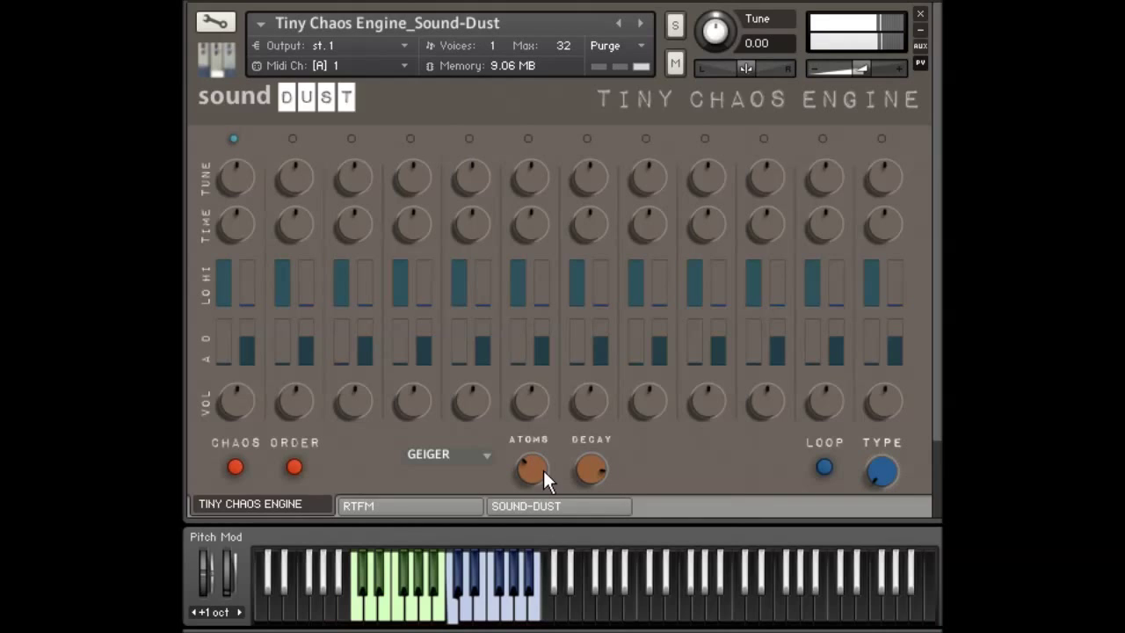
click(456, 453)
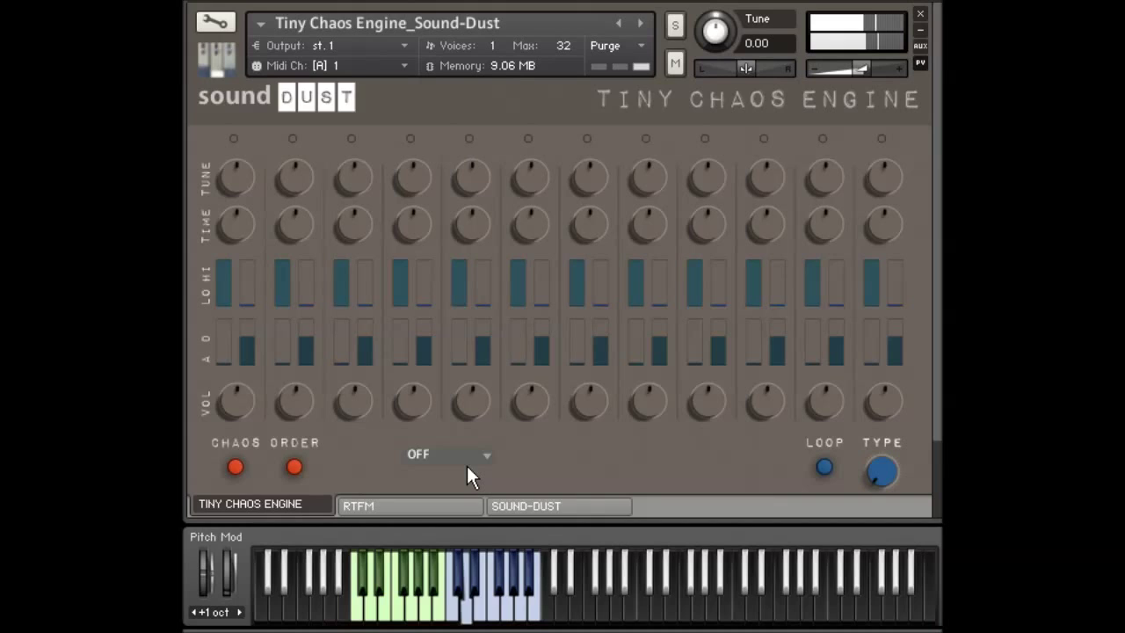
Select the GEIGER note effect once more with its Atoms and Decay controls, and return the effect selector to OFF.
click(490, 461)
click(500, 468)
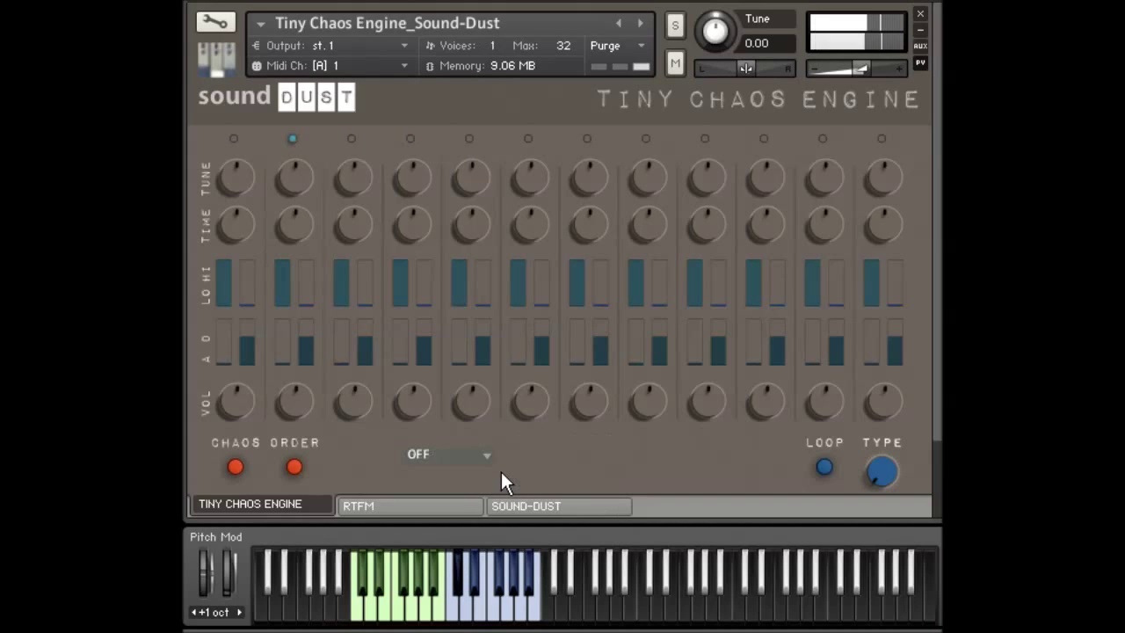
click(500, 469)
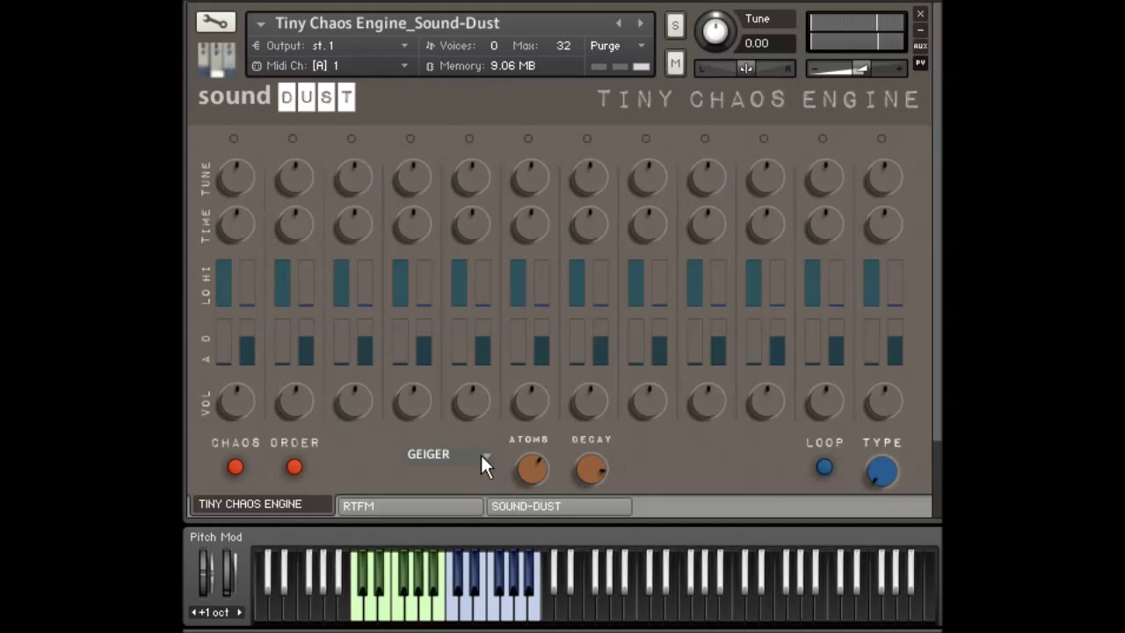
click(485, 455)
click(444, 456)
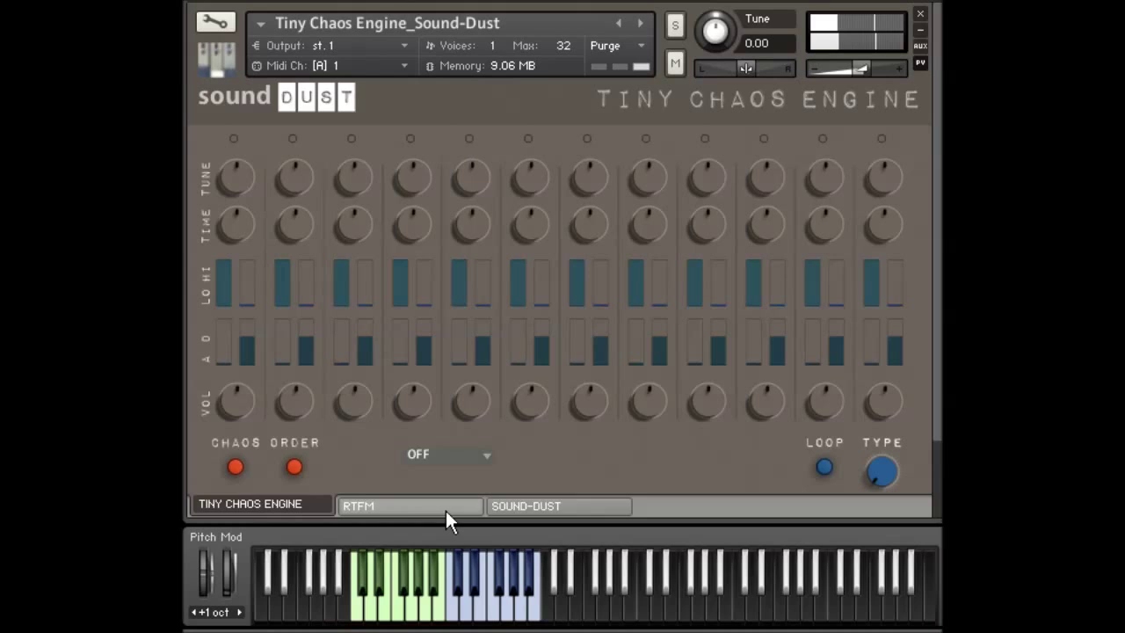
View the RTFM help page and the SOUND-DUST page, and return to the main TINY CHAOS ENGINE page.
click(387, 505)
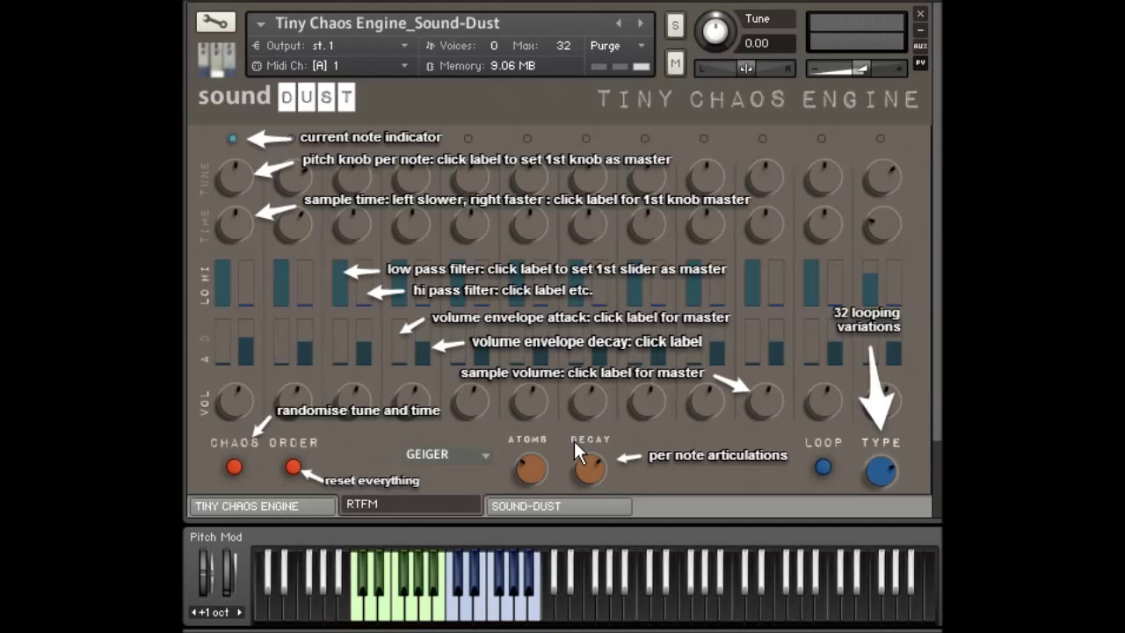
click(510, 504)
click(297, 506)
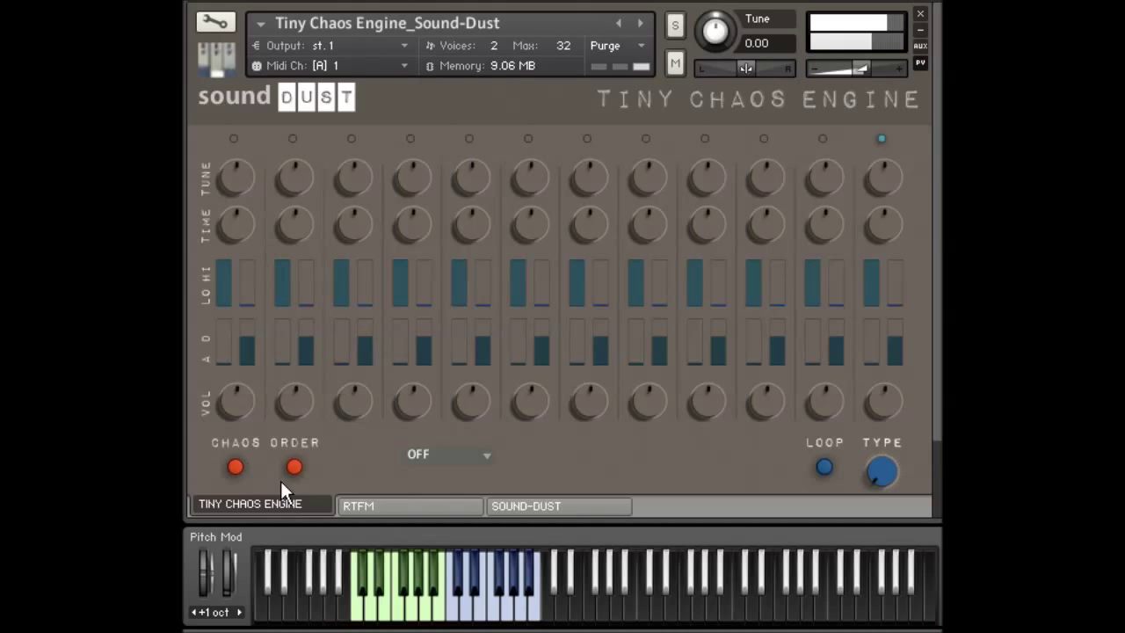
Randomize the Tune and Time knobs three times with Chaos while a note plays.
click(234, 466)
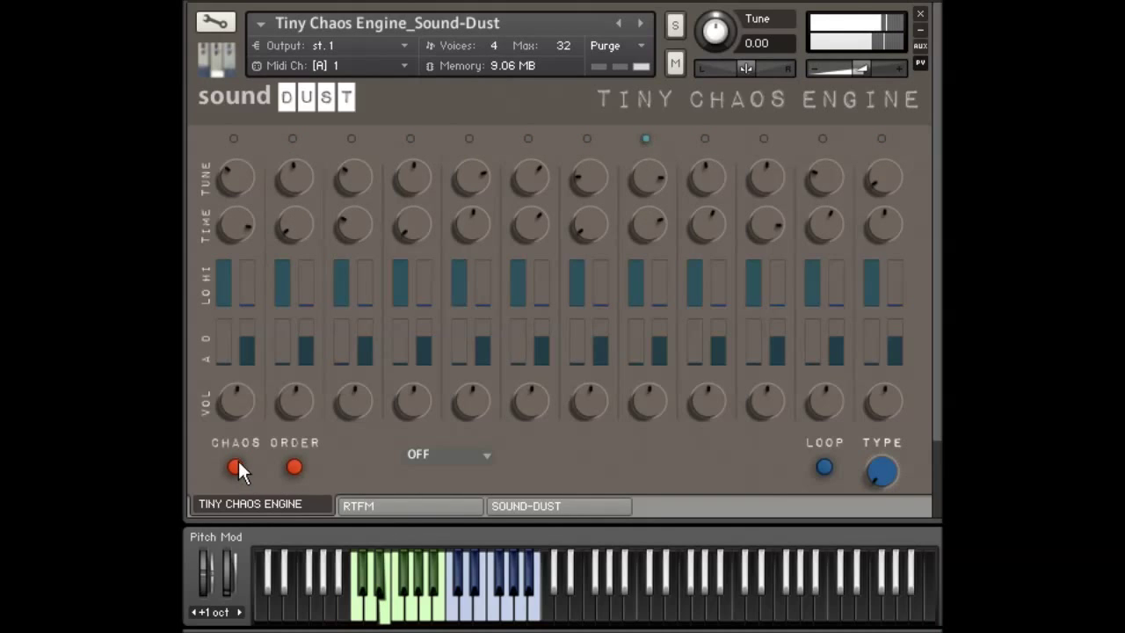
click(236, 467)
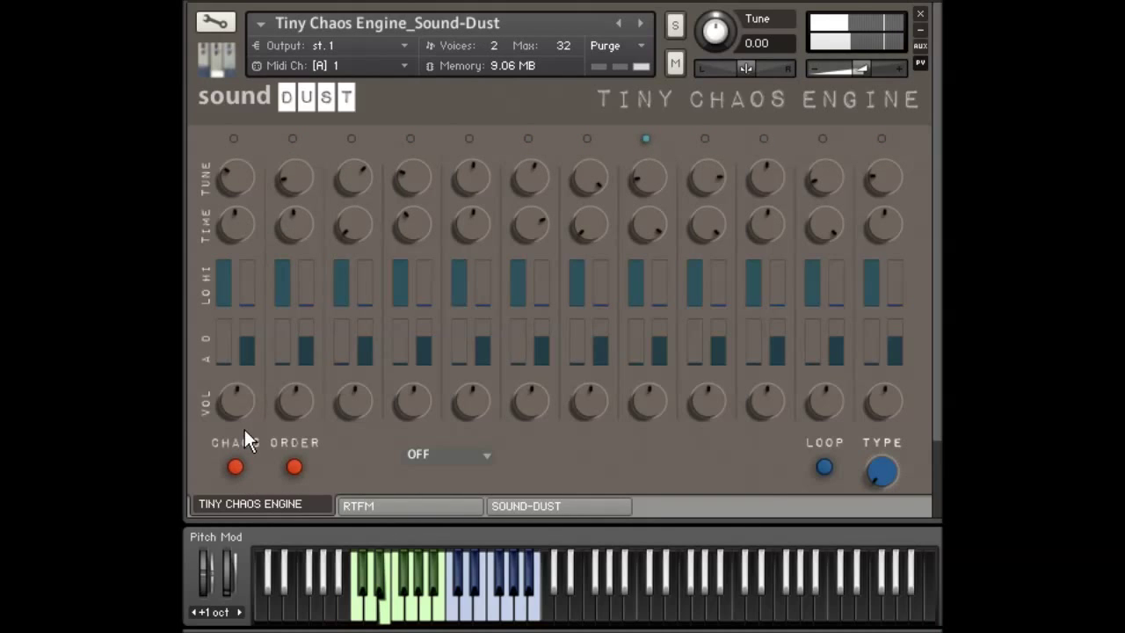
click(236, 465)
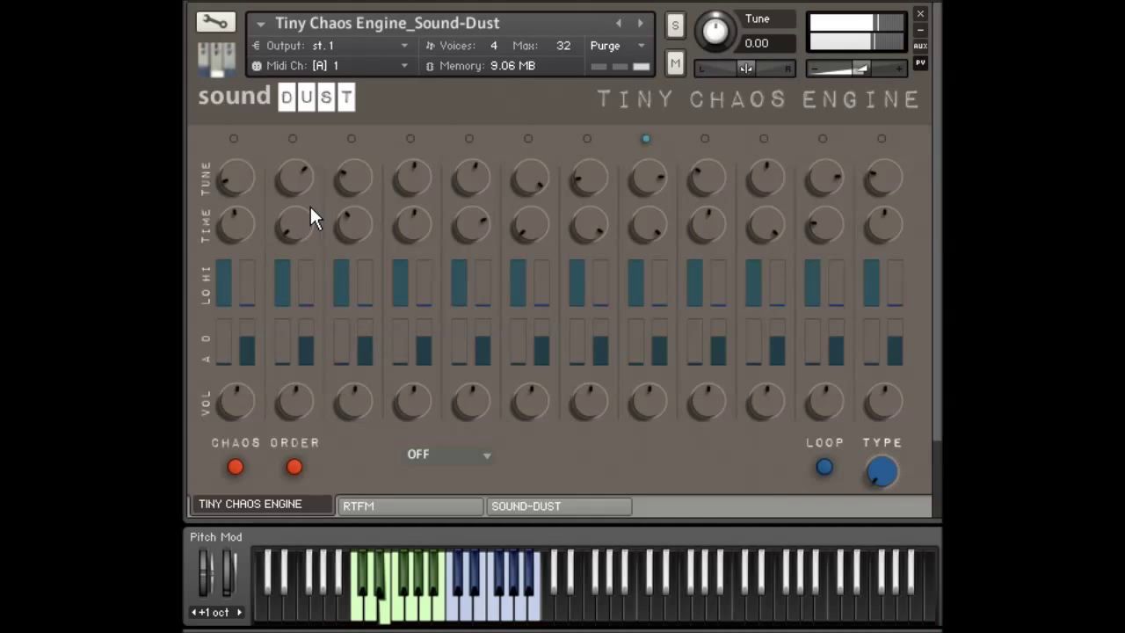
Adjust the rows across all columns together, trying the high-pass filter, lowering Tune below centre and raising Decay to near maximum.
click(213, 168)
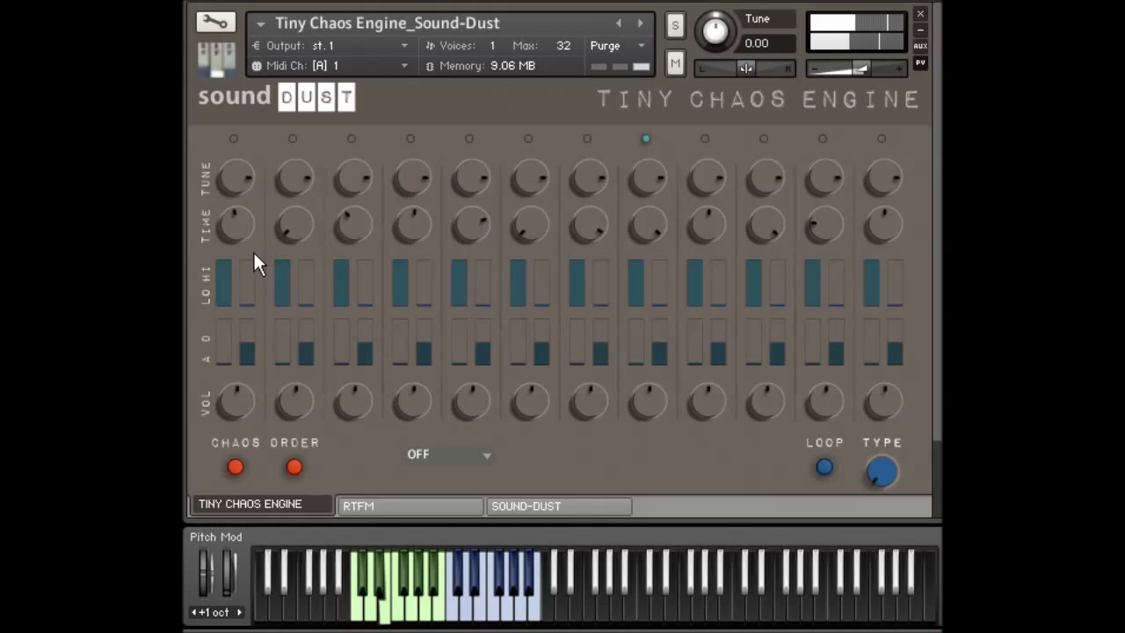
click(244, 281)
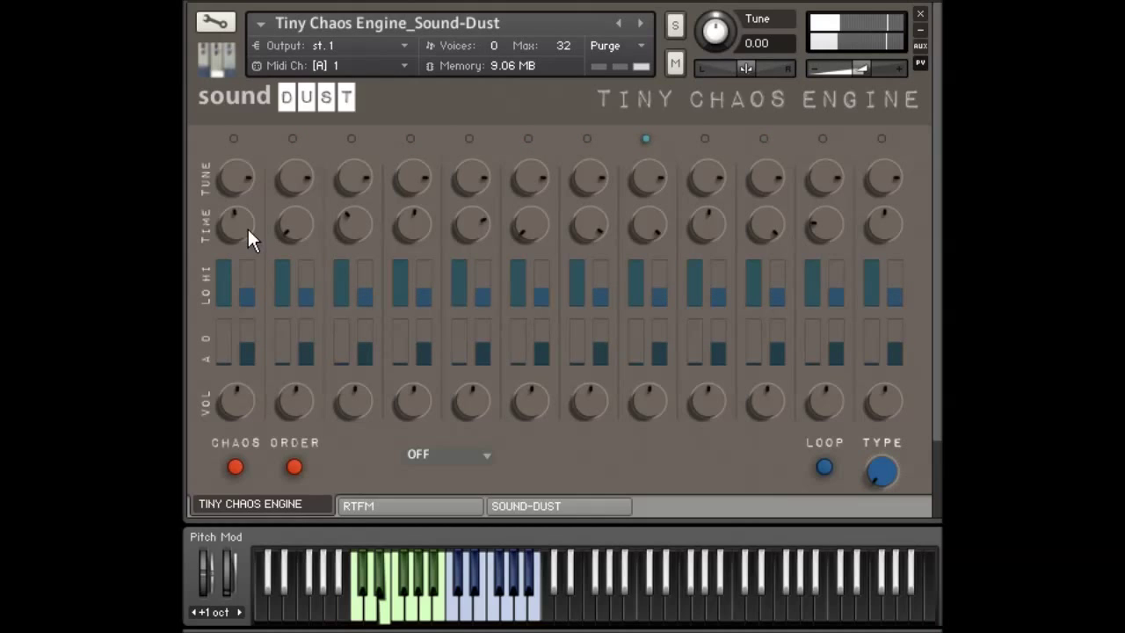
drag(265, 277, 250, 369)
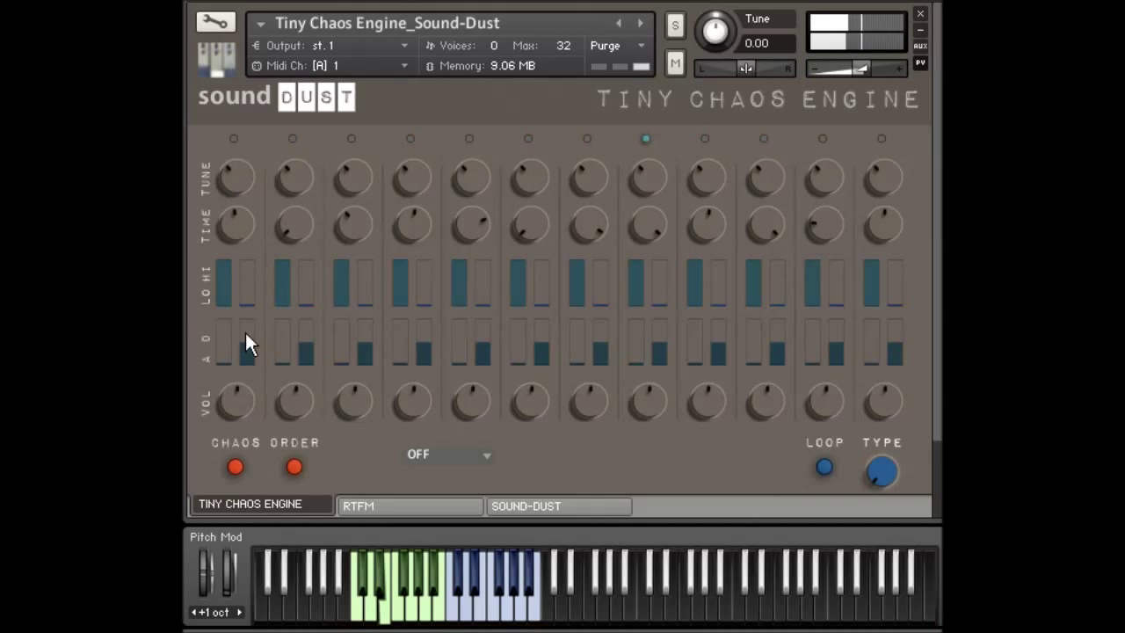
drag(252, 327, 250, 290)
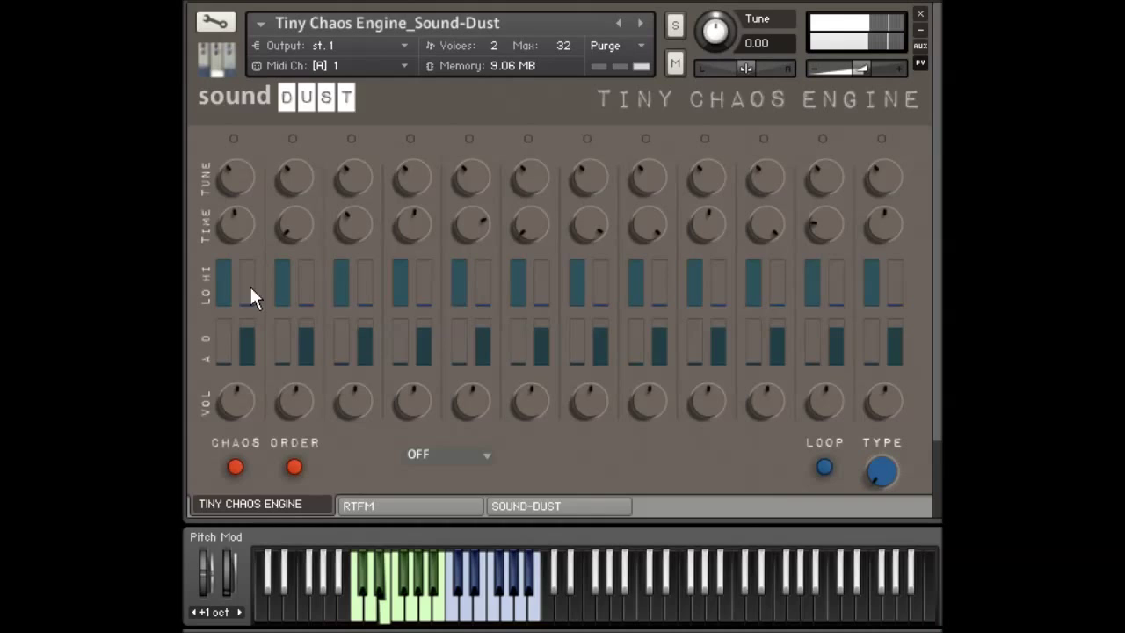
Randomize Tune and Time four more times with Chaos, and reset all controls to their defaults with Order.
click(234, 467)
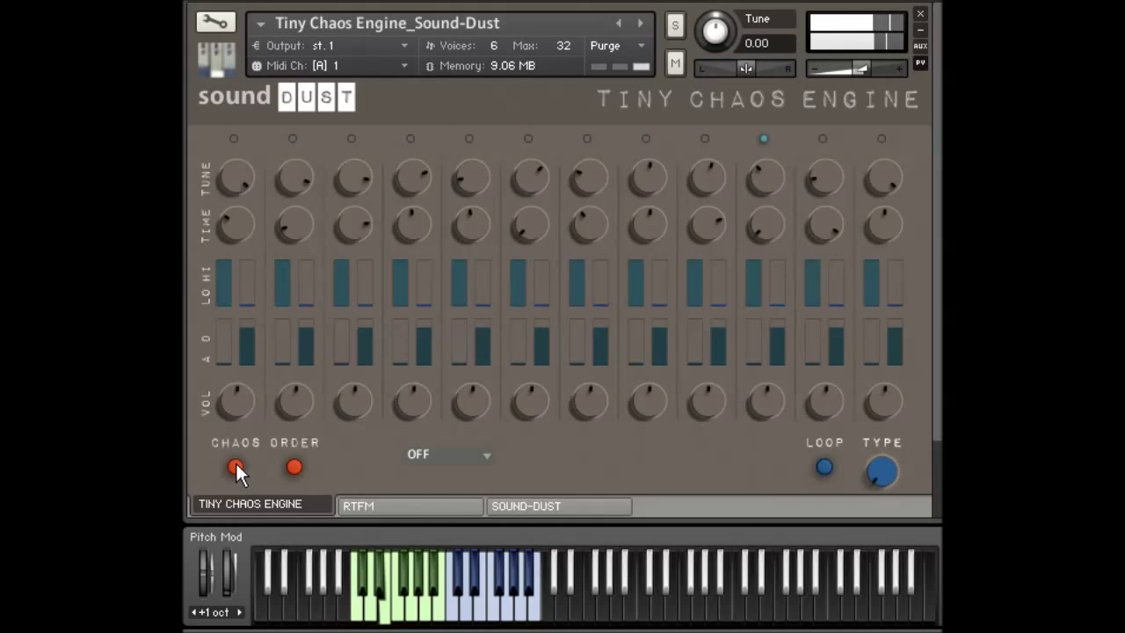
click(235, 466)
click(236, 467)
click(236, 466)
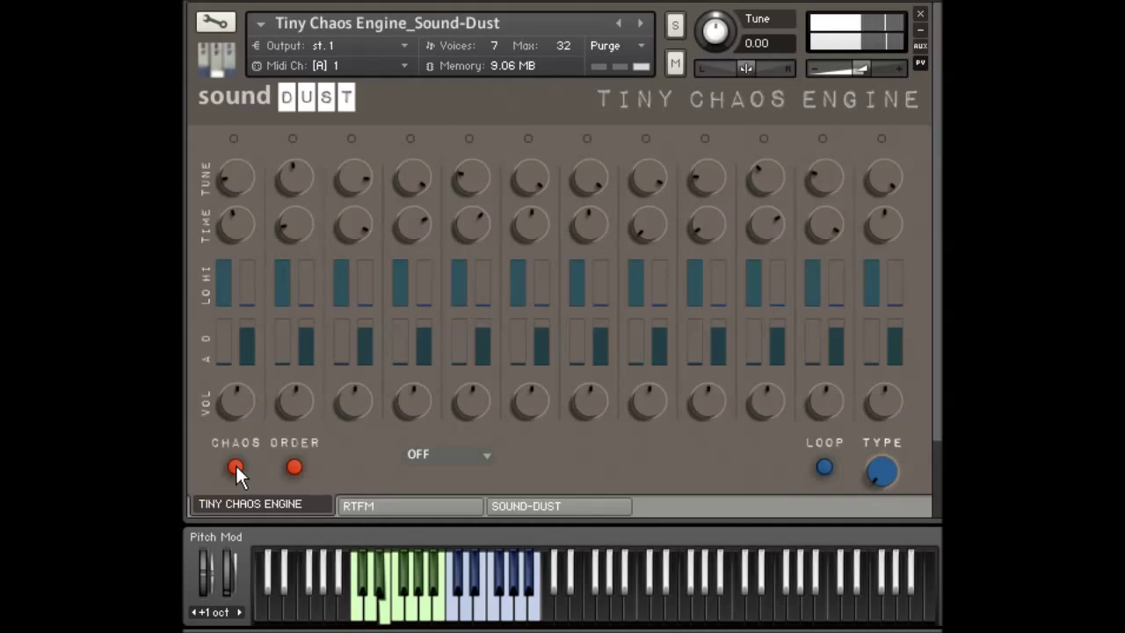
click(295, 467)
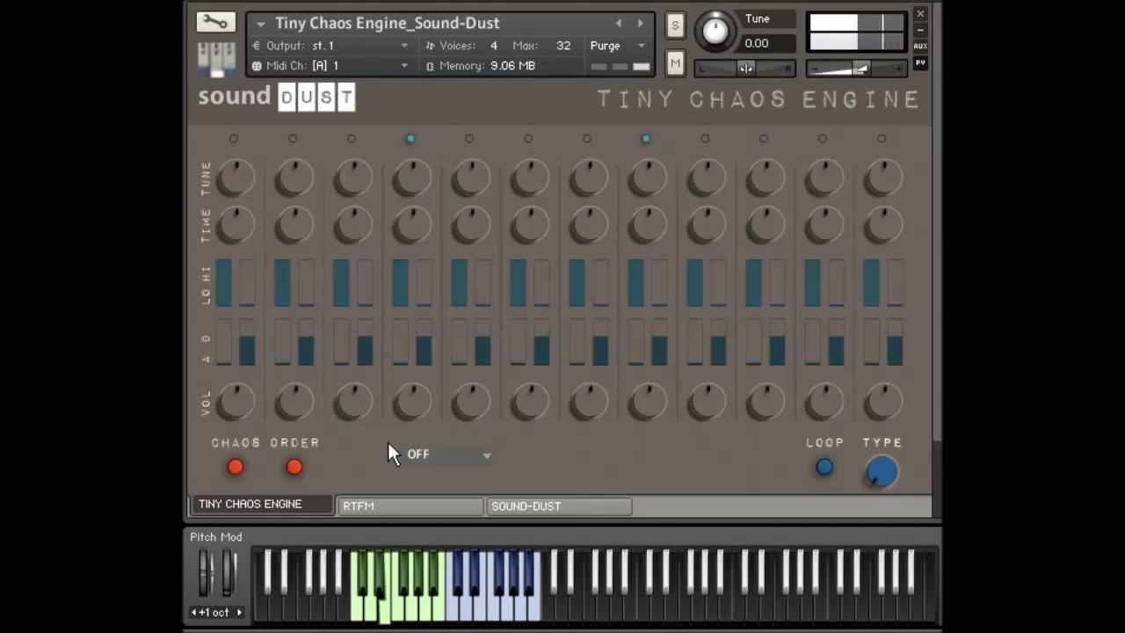